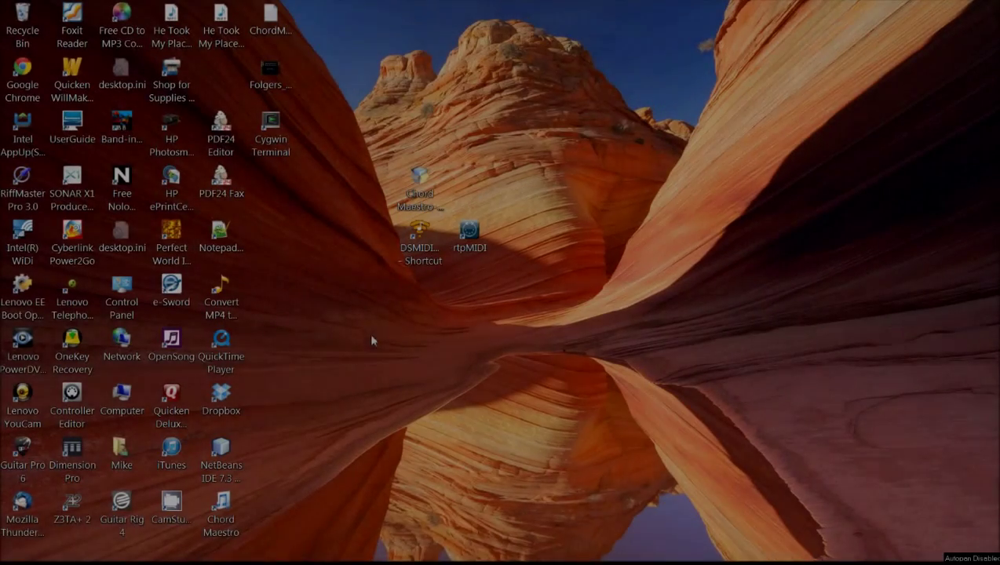
Restore Chord Maestro, narrow the song library panel, and open the God Of This City chart
{"action": "left_click", "coordinate": [455, 551]}
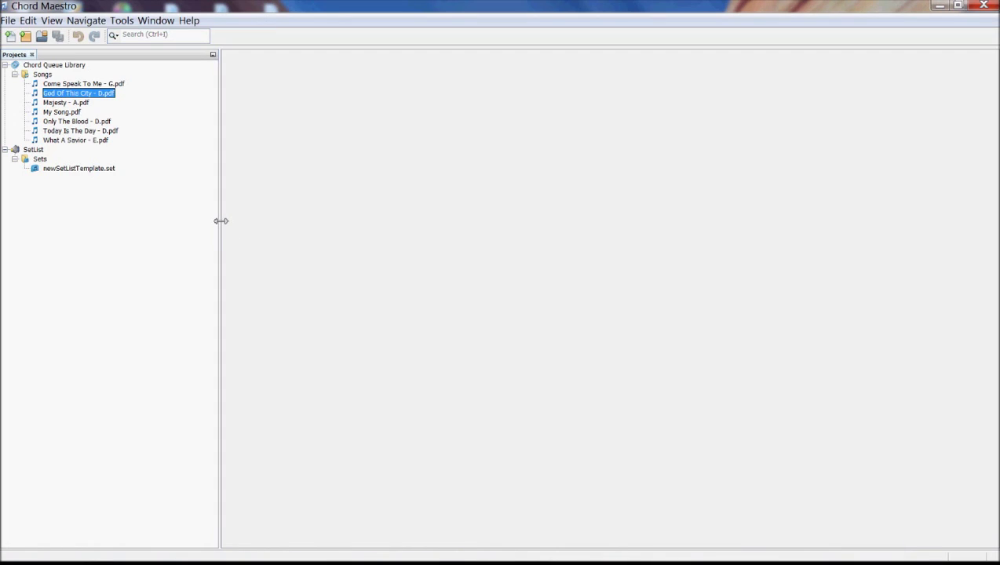
{"action": "left_click_drag", "start_coordinate": [220, 221], "coordinate": [214, 220]}
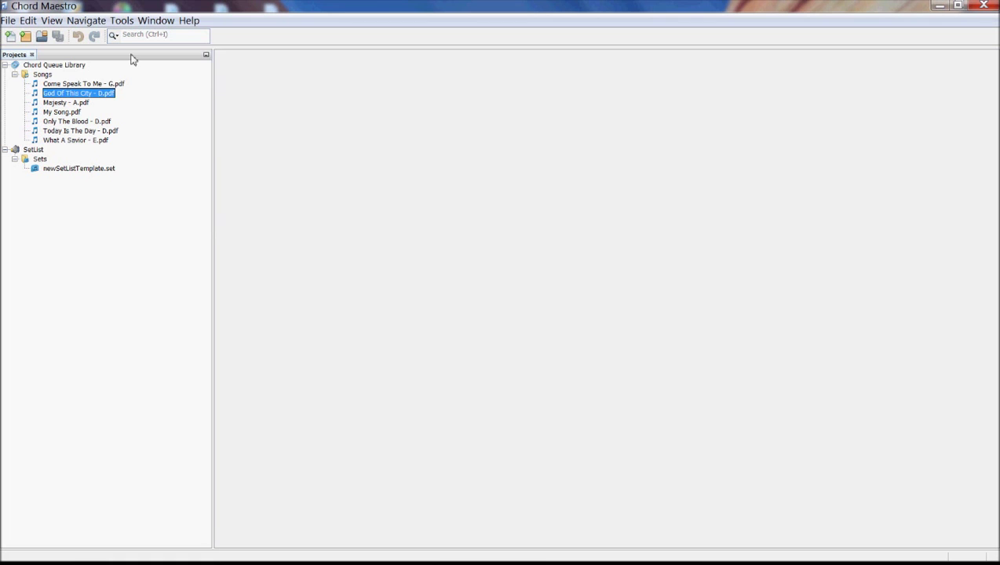
{"action": "double_click", "coordinate": [99, 94]}
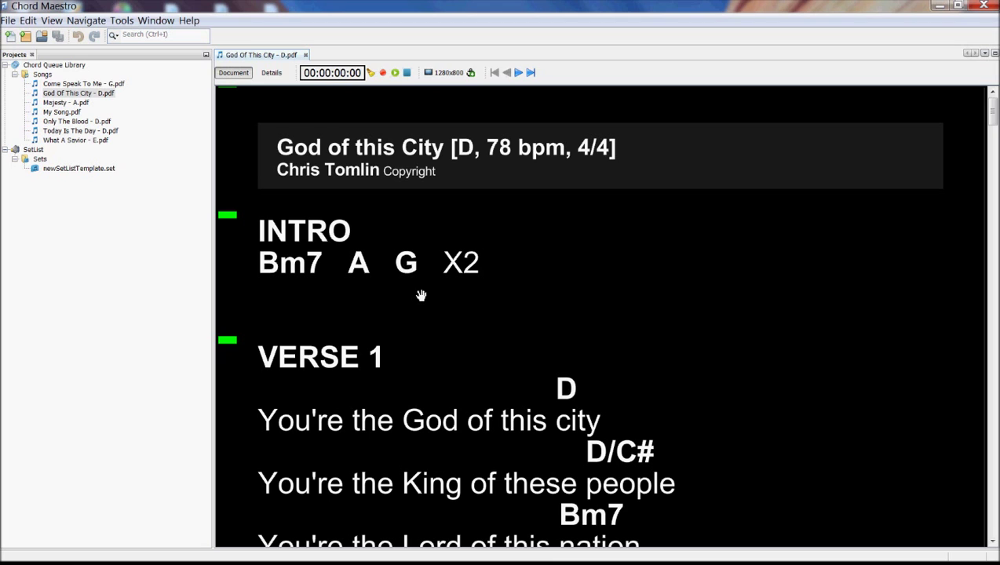
Scroll through the God Of This City - D chart and pan it so INTRO sits at the top
{"action": "scroll", "coordinate": [419, 295], "scroll_direction": "down", "scroll_amount": 1}
{"action": "scroll", "coordinate": [416, 298], "scroll_direction": "up", "scroll_amount": 1}
{"action": "left_click_drag", "start_coordinate": [295, 262], "coordinate": [306, 160]}
Jump between Intro, Verse 1 and Verse 2 with the anchor buttons, ending back at the Intro
{"action": "left_click_drag", "start_coordinate": [306, 210], "coordinate": [306, 180]}
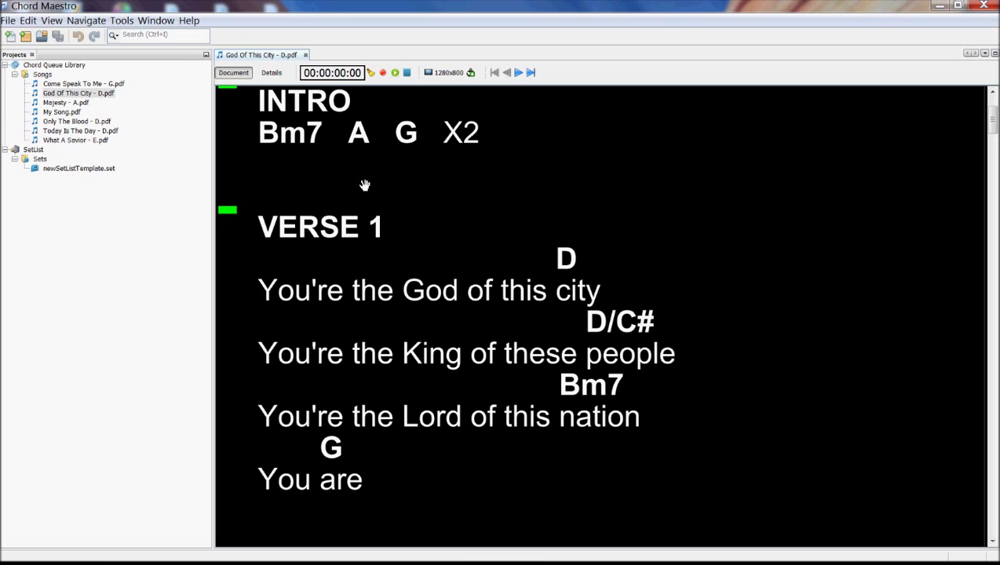
{"action": "left_click", "coordinate": [519, 73]}
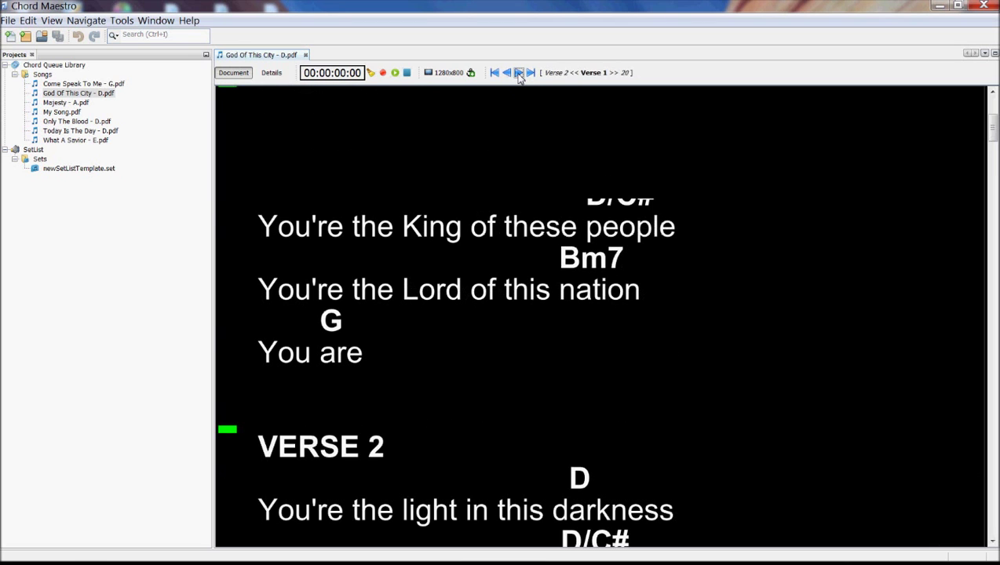
{"action": "left_click", "coordinate": [508, 73]}
{"action": "left_click", "coordinate": [509, 73]}
{"action": "left_click", "coordinate": [507, 73]}
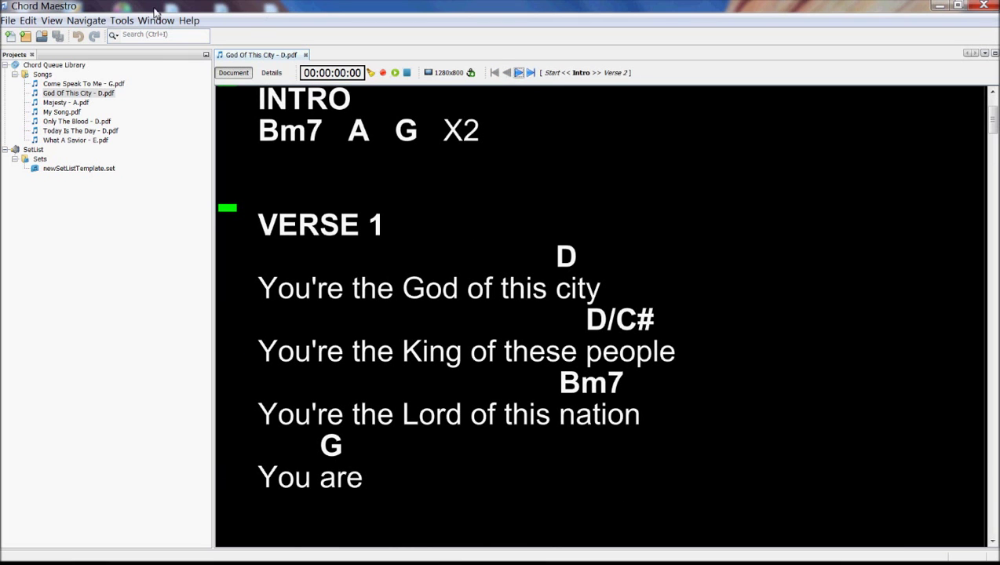
{"action": "left_click", "coordinate": [122, 20]}
Open Tools > Options, centre the dialog, and show the Midi Configuration settings
{"action": "left_click", "coordinate": [140, 35]}
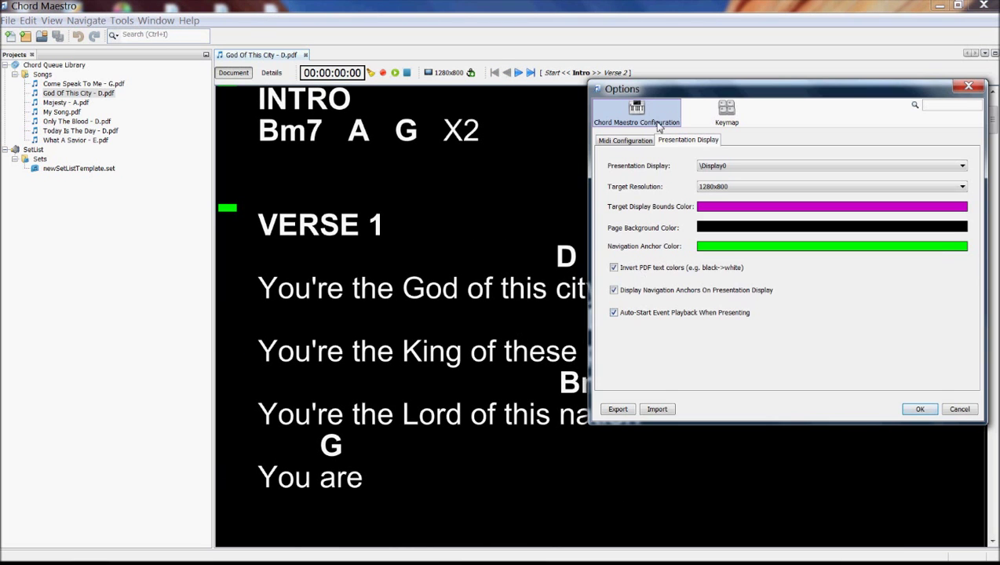
{"action": "left_click_drag", "start_coordinate": [648, 92], "coordinate": [389, 94]}
{"action": "left_click", "coordinate": [372, 144]}
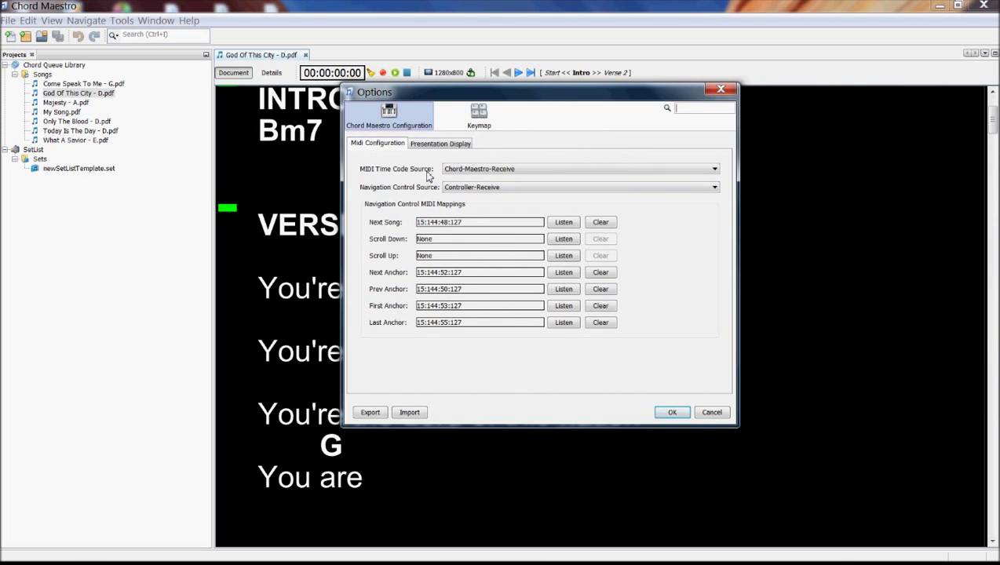
{"action": "mouse_move", "coordinate": [429, 177]}
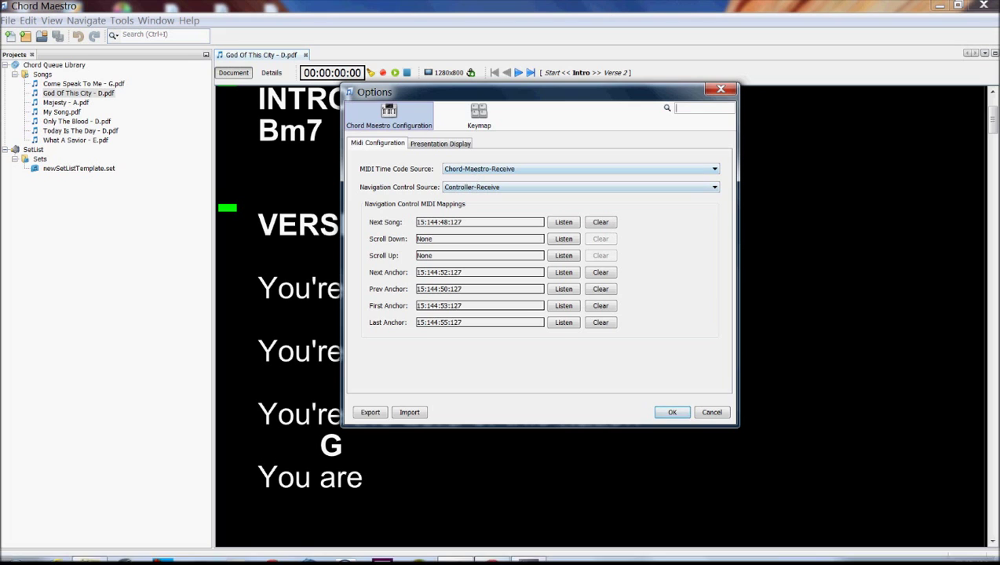
Launch SONAR X1 Producer and switch between the open windows
{"action": "mouse_move", "coordinate": [389, 558]}
{"action": "left_click", "coordinate": [235, 549]}
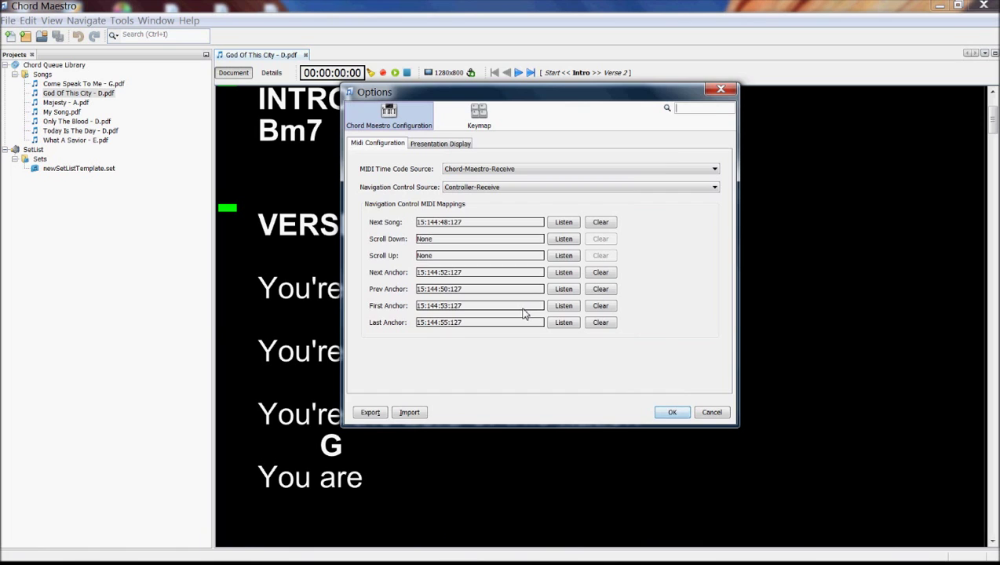
{"action": "key", "text": "alt+Tab"}
{"action": "key", "text": "alt+Tab"}
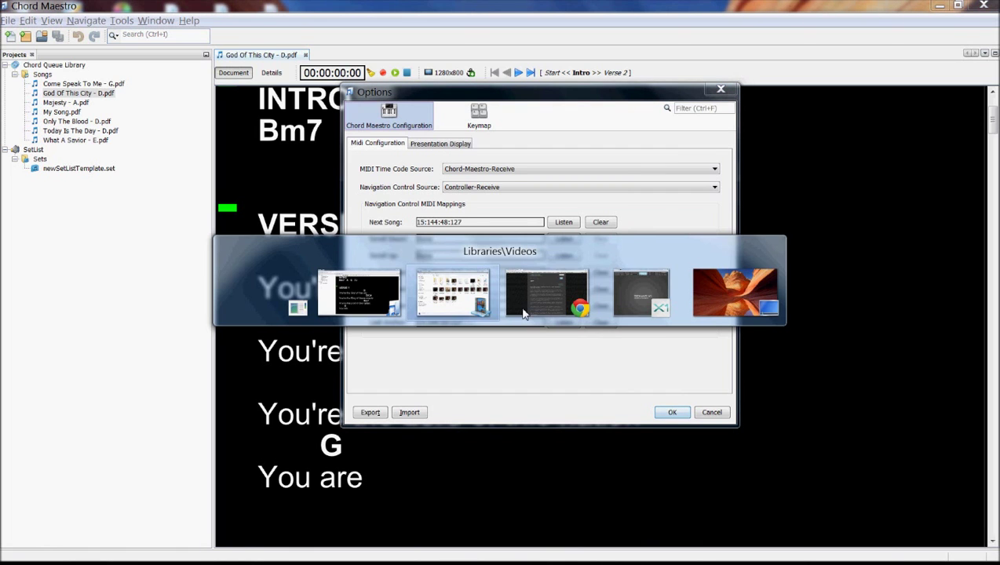
{"action": "key", "text": "alt+Tab"}
{"action": "key", "text": "alt+Tab"}
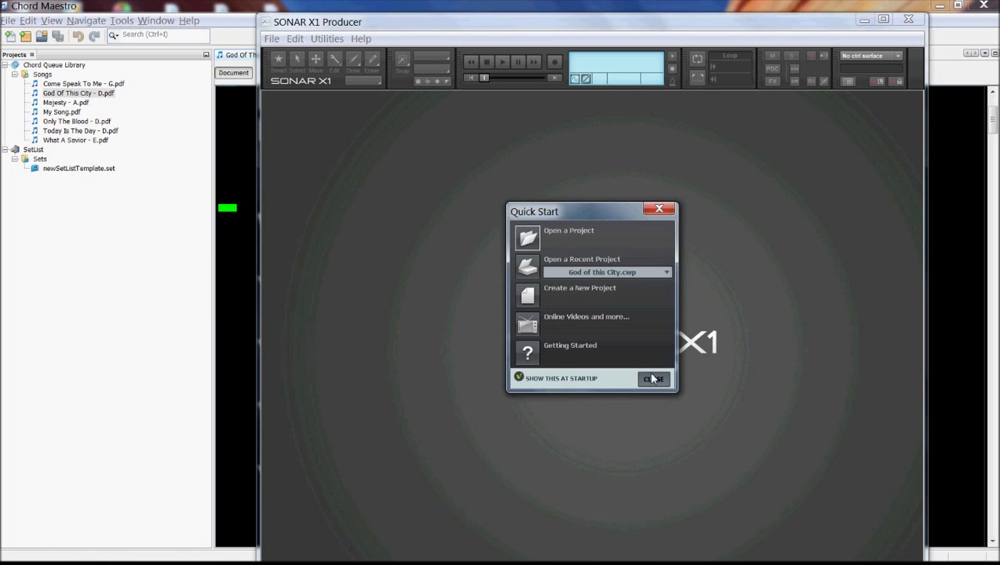
Open the God of this City project and enable MTC output to Sonar-Send in Project > MIDI preferences
{"action": "left_click", "coordinate": [531, 264]}
{"action": "left_click_drag", "start_coordinate": [447, 29], "coordinate": [397, 19]}
{"action": "left_click", "coordinate": [259, 31]}
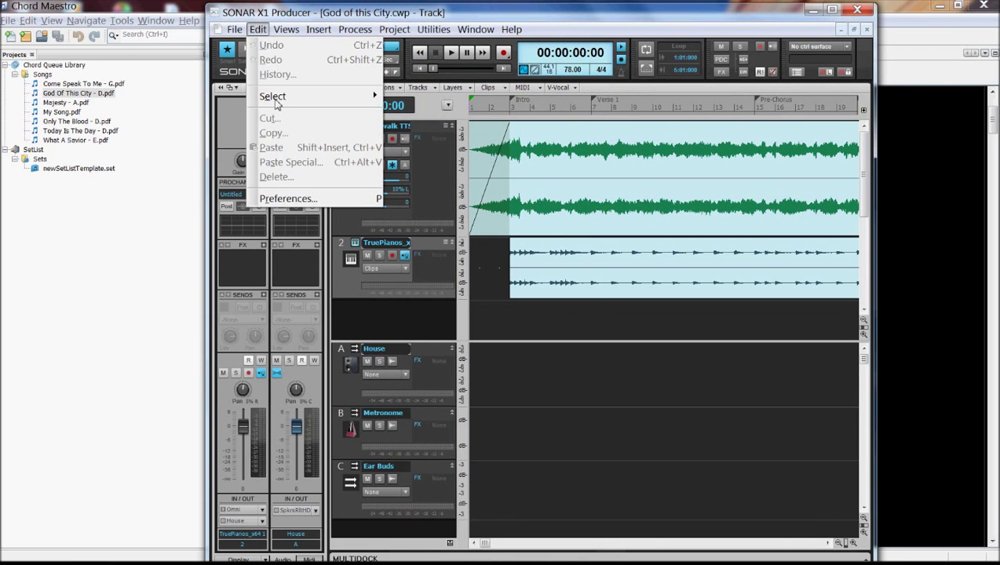
{"action": "left_click", "coordinate": [301, 203]}
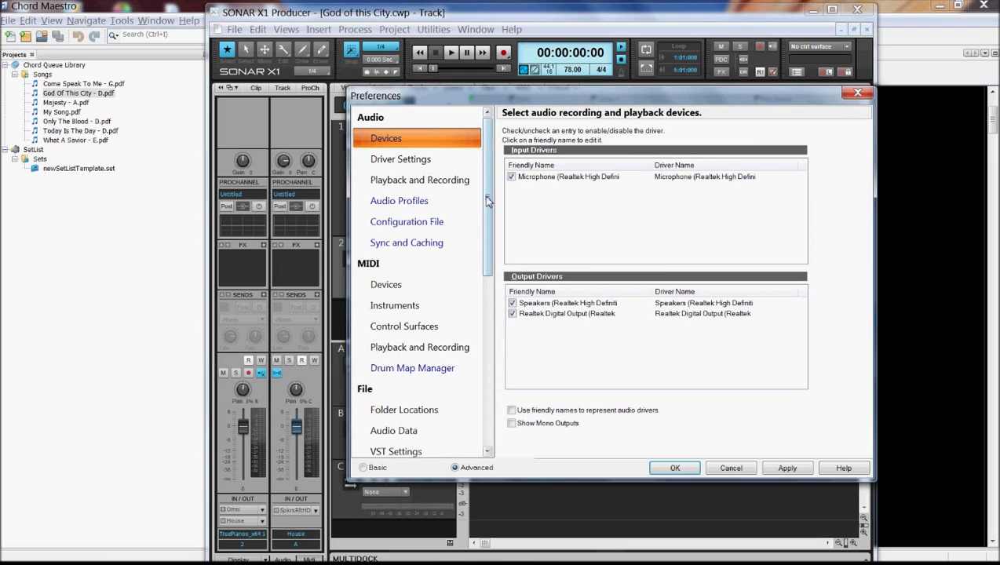
{"action": "scroll", "coordinate": [486, 296], "scroll_direction": "down", "scroll_amount": 5}
{"action": "scroll", "coordinate": [485, 296], "scroll_direction": "down", "scroll_amount": 3}
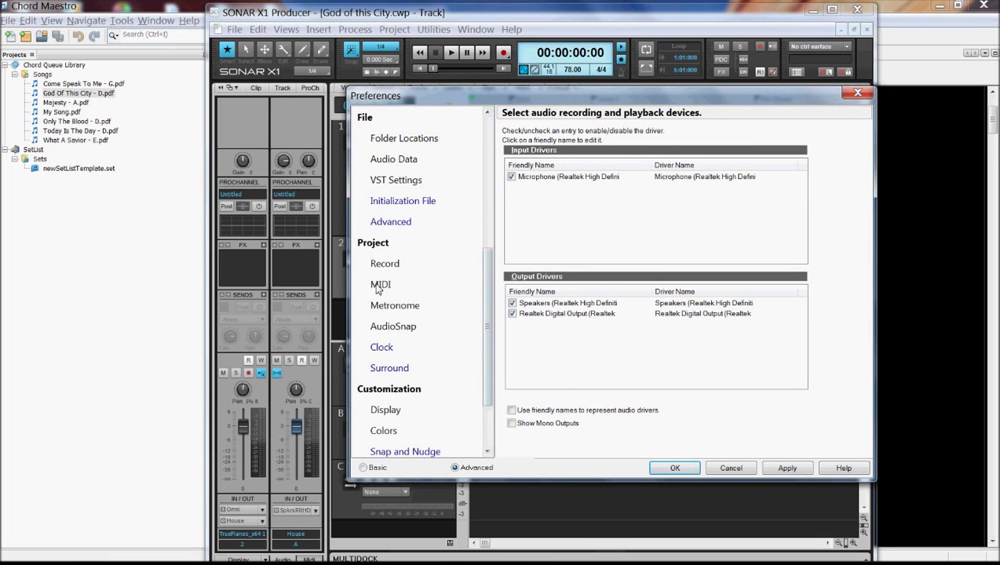
{"action": "left_click", "coordinate": [378, 287]}
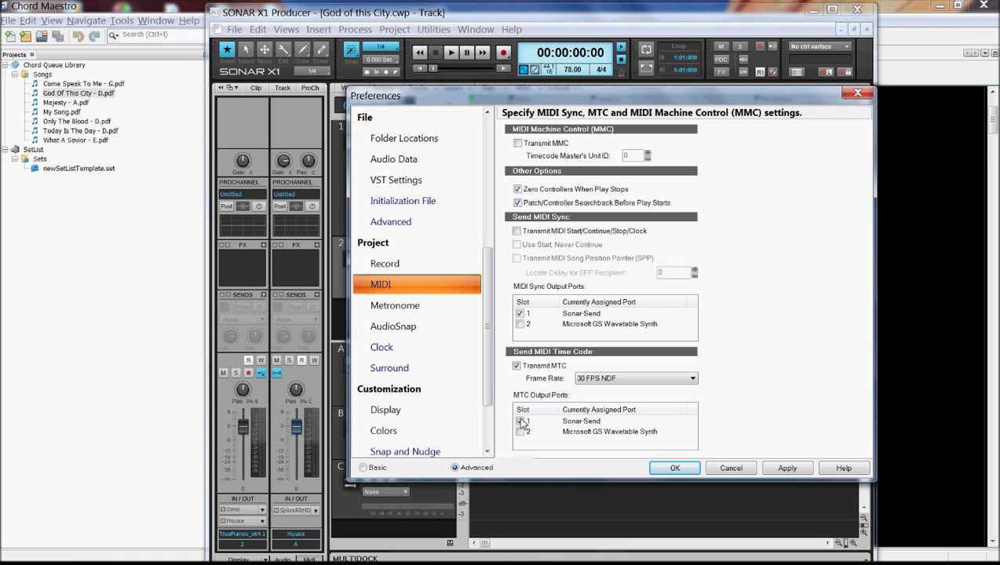
{"action": "left_click", "coordinate": [519, 422]}
{"action": "left_click", "coordinate": [747, 470]}
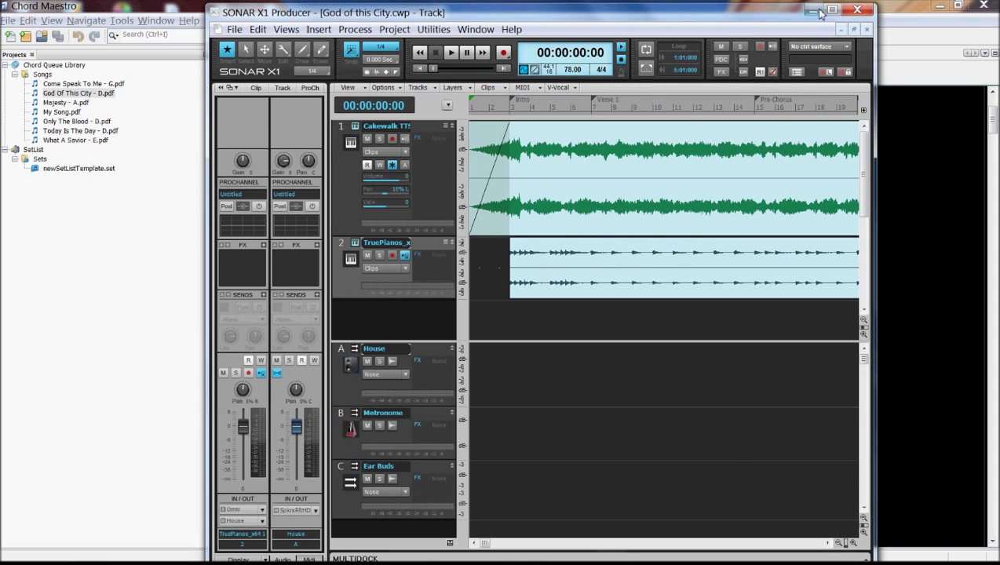
Review the Chord-Maestro-Receive time code and Controller-Receive navigation sources, then cancel the Options dialog
{"action": "left_click", "coordinate": [808, 9]}
{"action": "left_click_drag", "start_coordinate": [461, 98], "coordinate": [425, 62]}
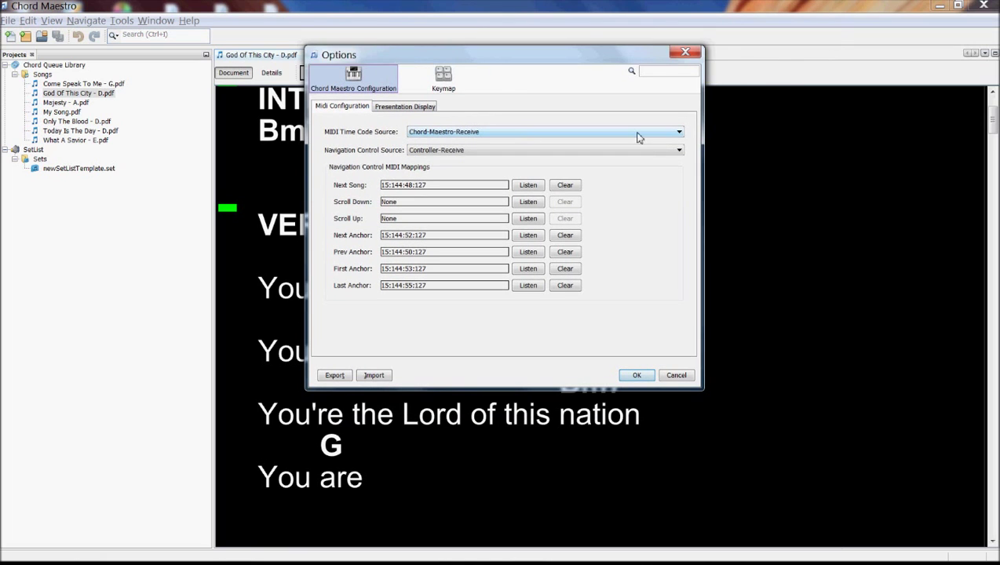
{"action": "left_click", "coordinate": [676, 134]}
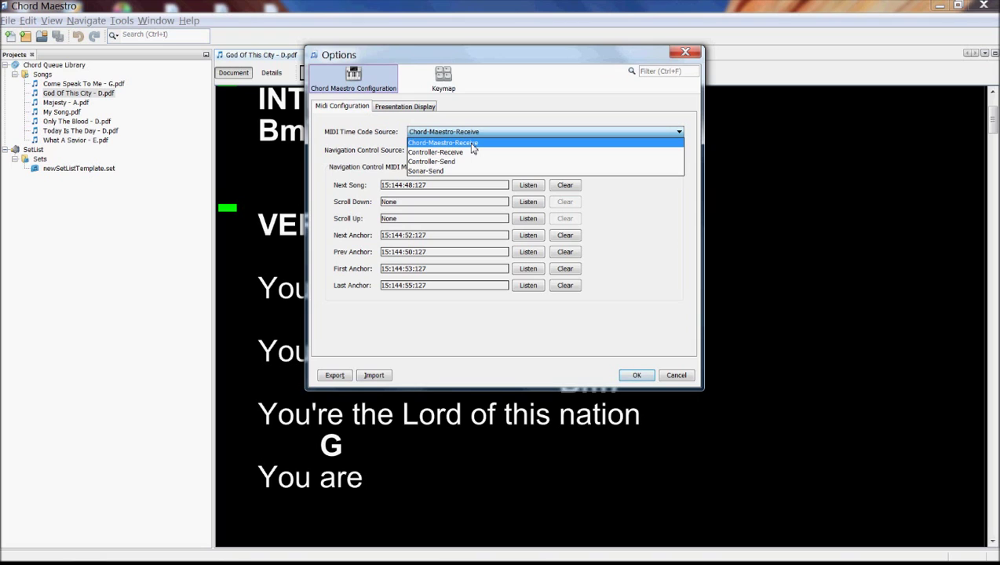
{"action": "left_click", "coordinate": [511, 108]}
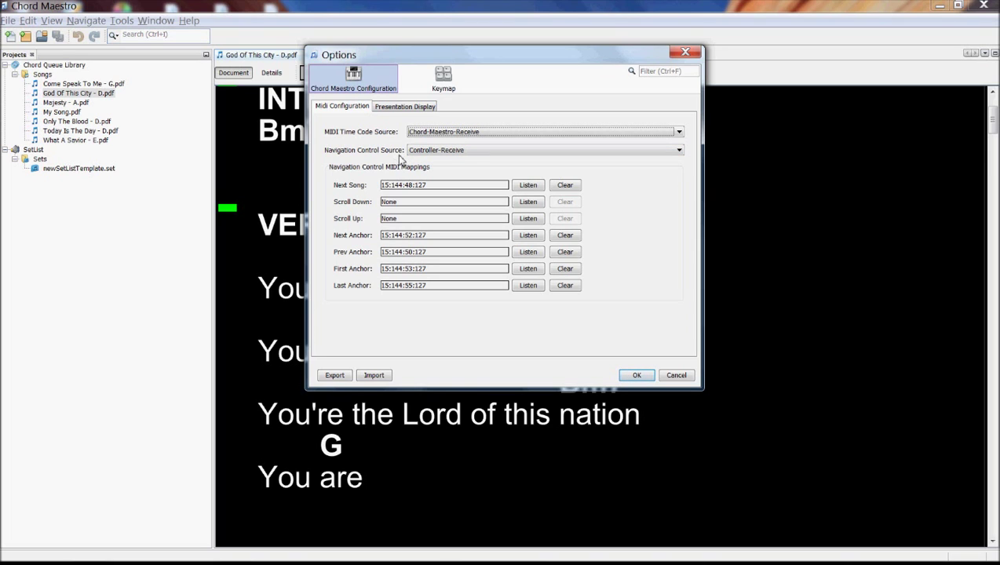
{"action": "left_click", "coordinate": [679, 151]}
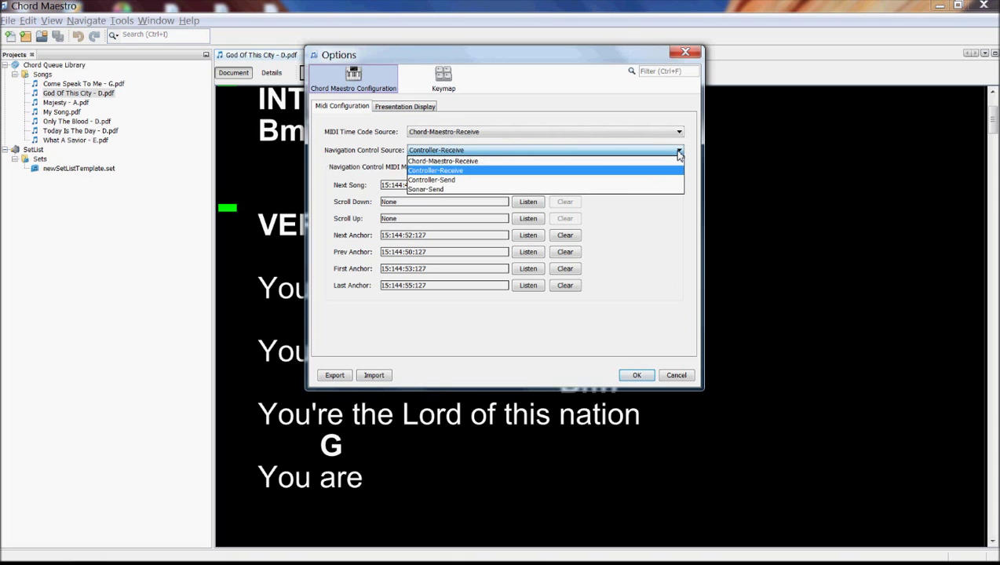
{"action": "left_click", "coordinate": [681, 151]}
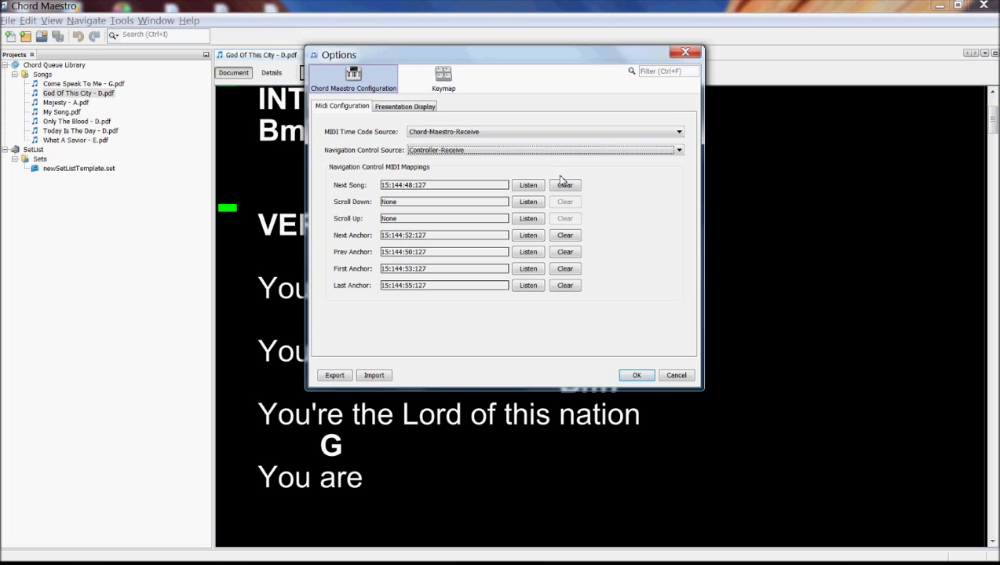
{"action": "left_click", "coordinate": [676, 375]}
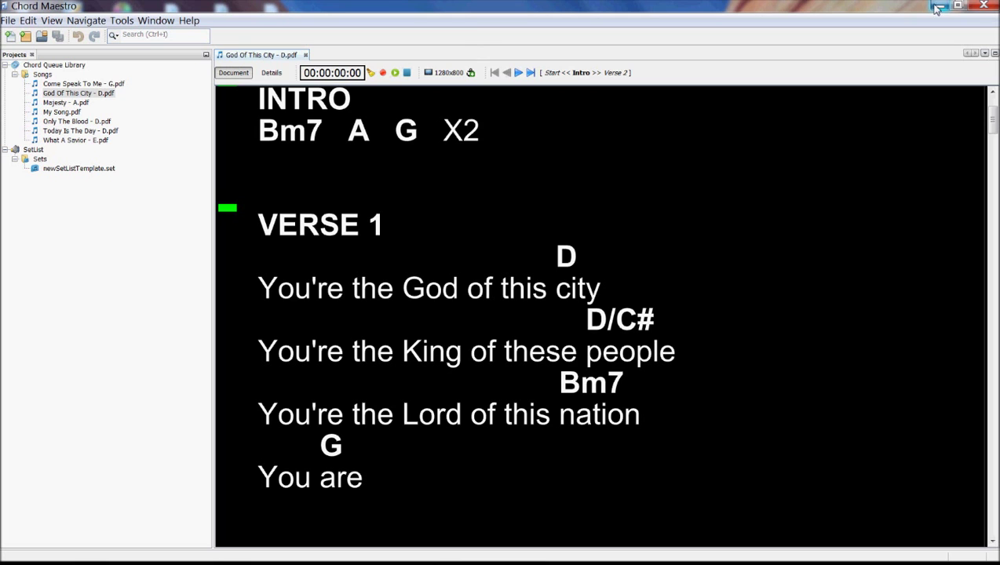
Minimize Chord Maestro, select the rtpMIDI and DSMIDIWiFi shortcuts, and bring Chrome forward
{"action": "left_click", "coordinate": [936, 8]}
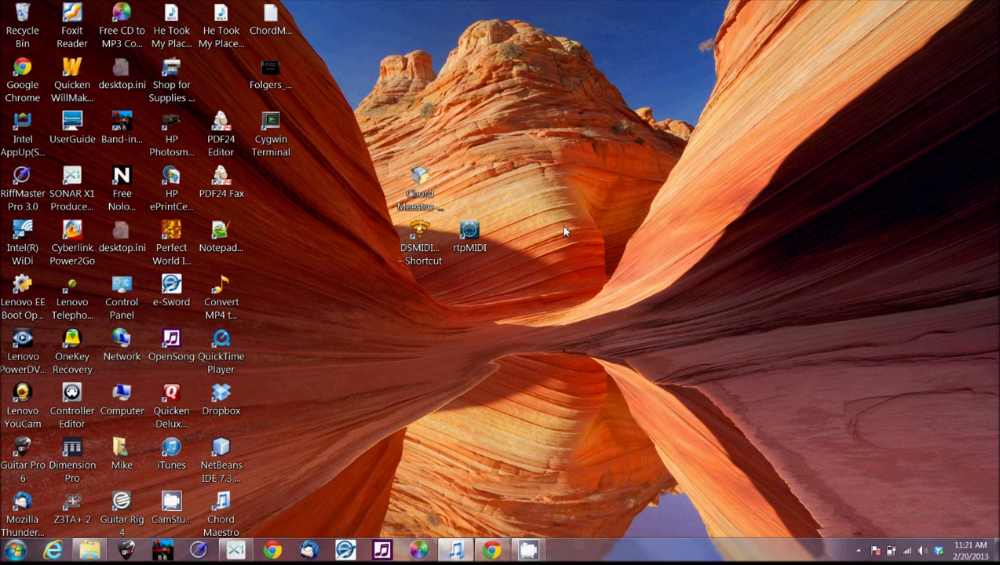
{"action": "left_click", "coordinate": [492, 252]}
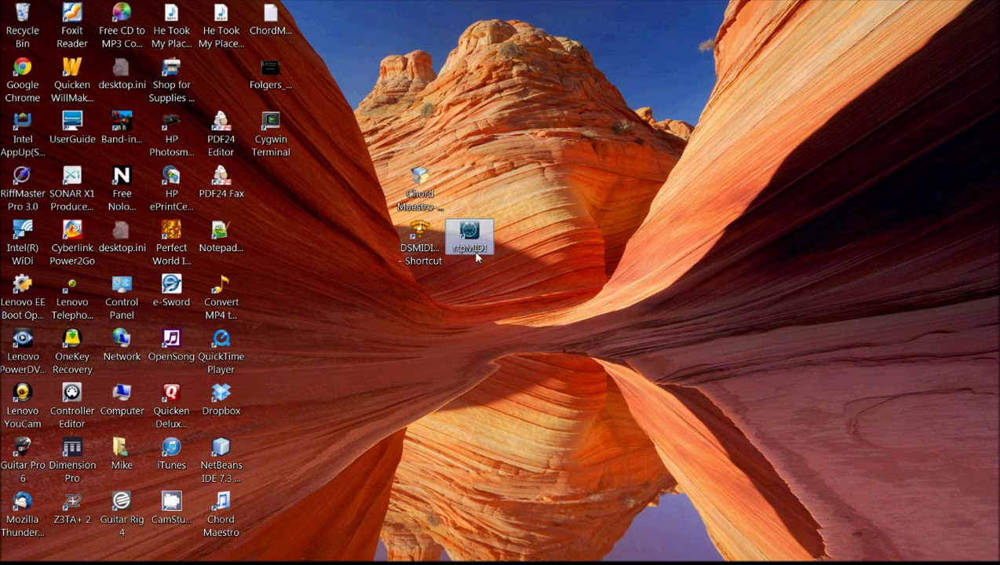
{"action": "left_click", "coordinate": [421, 250]}
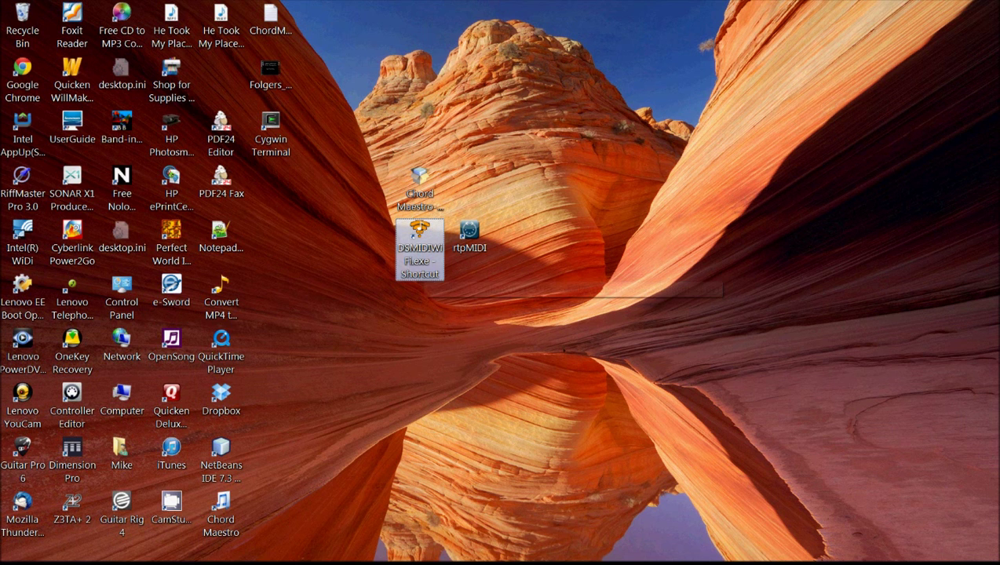
{"action": "mouse_move", "coordinate": [454, 557]}
{"action": "left_click", "coordinate": [491, 549]}
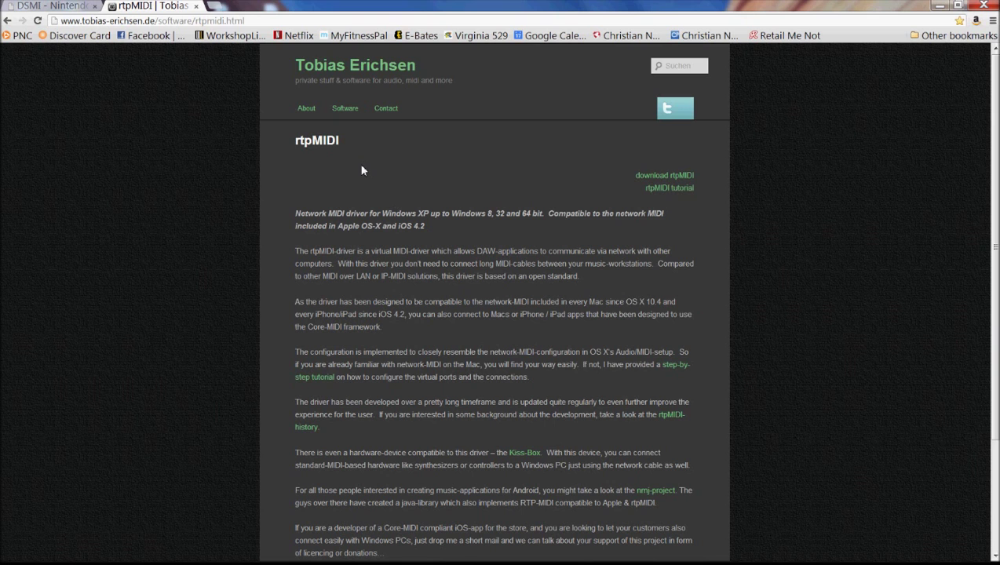
Minimize Chrome to return to the desktop
{"action": "left_click", "coordinate": [939, 6]}
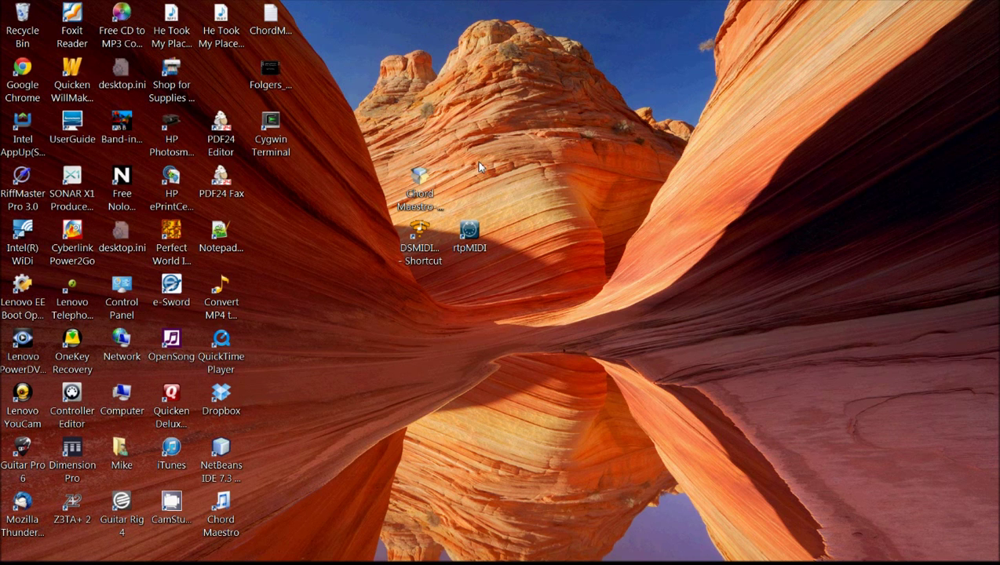
Launch rtpMIDI and move its setup window up and left
{"action": "double_click", "coordinate": [469, 236]}
{"action": "left_click_drag", "start_coordinate": [418, 164], "coordinate": [460, 154]}
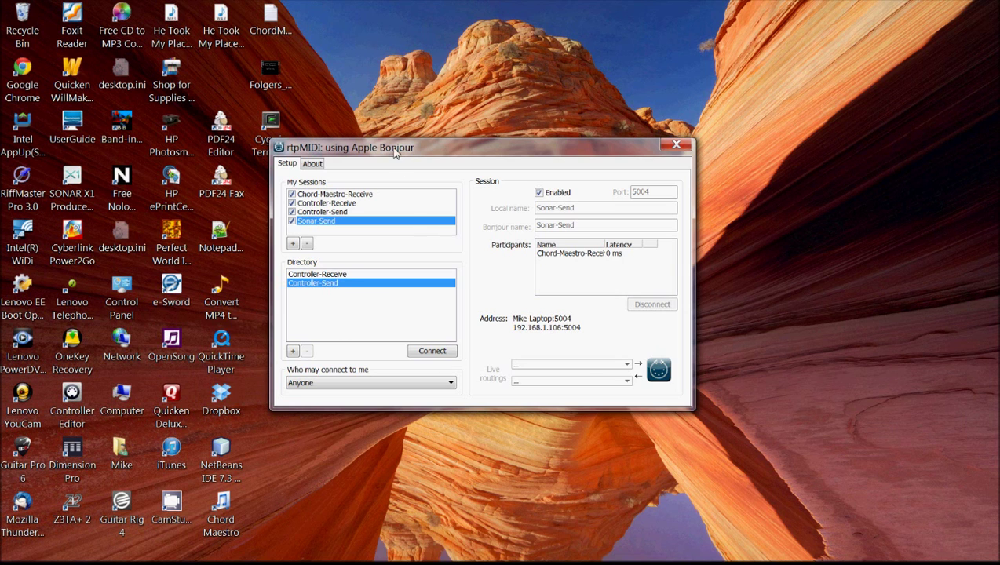
{"action": "left_click_drag", "start_coordinate": [397, 149], "coordinate": [339, 135]}
Browse Chord-Maestro-Receive, Controller-Receive, Controller-Send and Sonar-Send sessions in My Sessions
{"action": "left_click", "coordinate": [297, 170]}
{"action": "left_click", "coordinate": [294, 179]}
{"action": "left_click", "coordinate": [282, 196]}
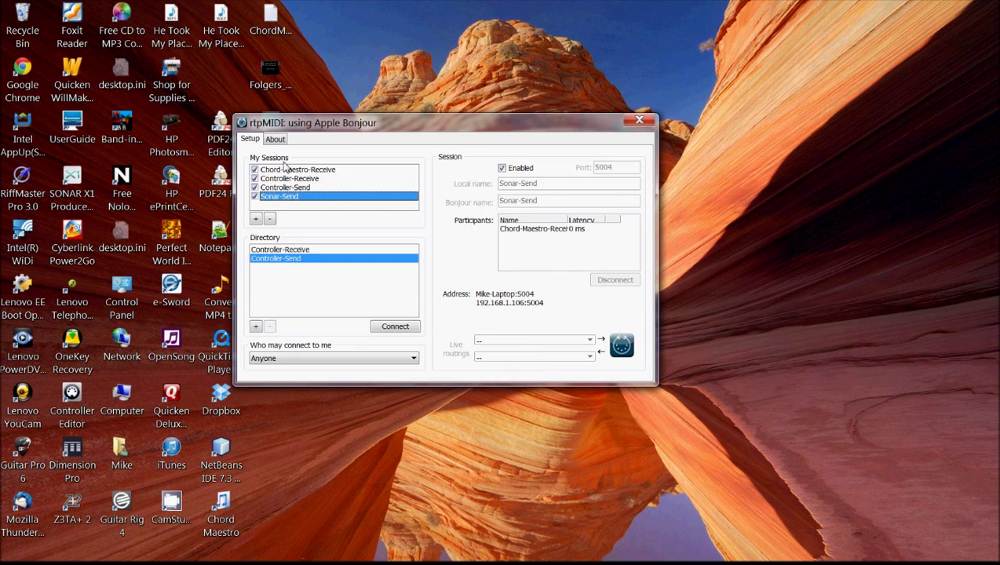
{"action": "left_click", "coordinate": [284, 170]}
{"action": "left_click", "coordinate": [289, 179]}
{"action": "left_click", "coordinate": [285, 187]}
{"action": "left_click", "coordinate": [280, 197]}
Compare session details, confirming Sonar-Send lists Chord-Maestro-Receive among its participants
{"action": "left_click", "coordinate": [283, 170]}
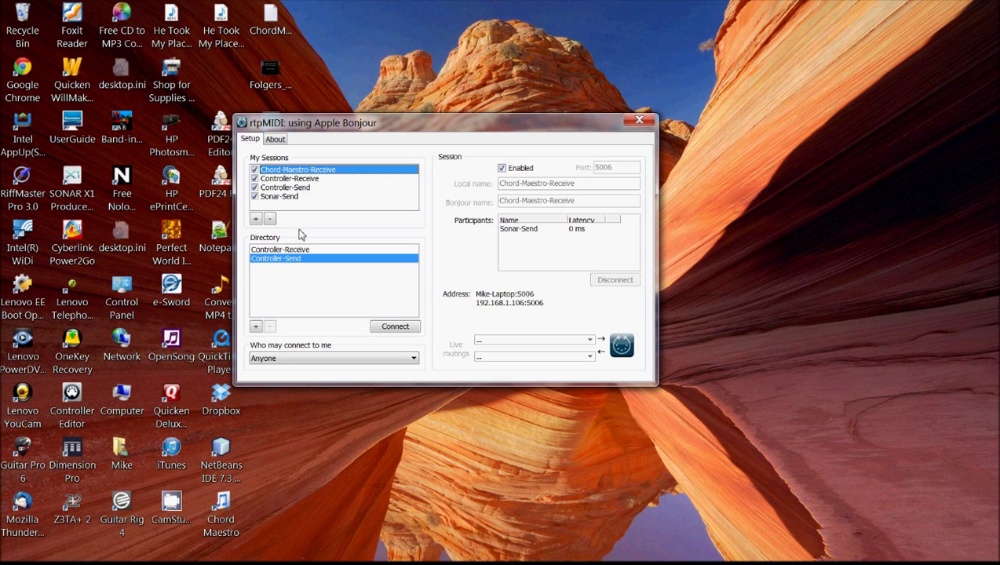
{"action": "left_click", "coordinate": [294, 179]}
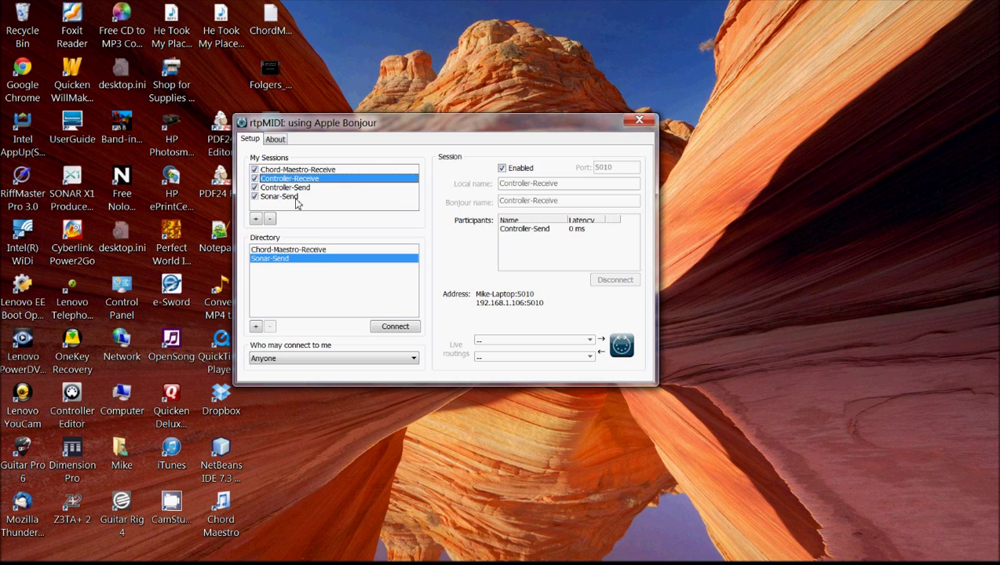
{"action": "left_click", "coordinate": [277, 199]}
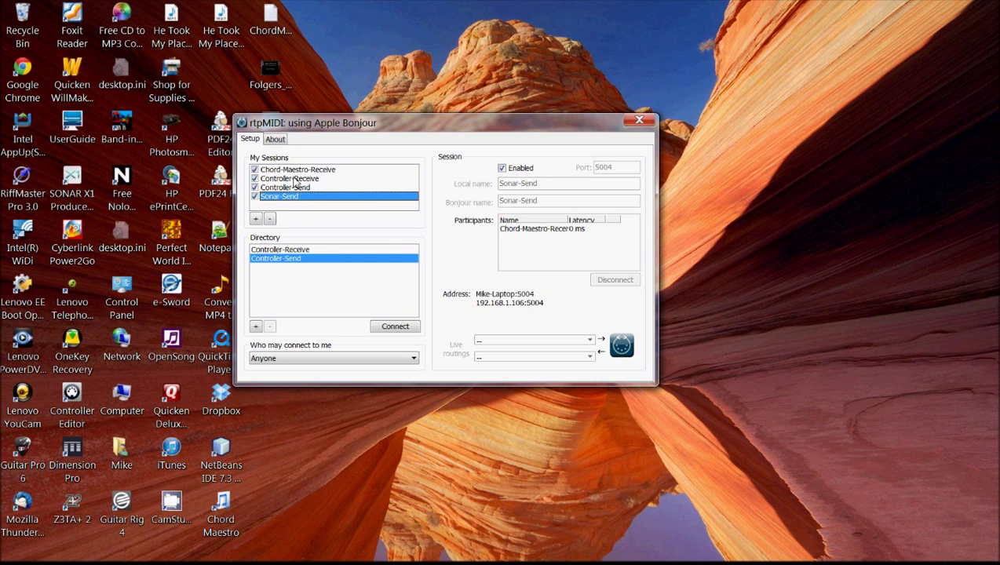
{"action": "left_click", "coordinate": [284, 171]}
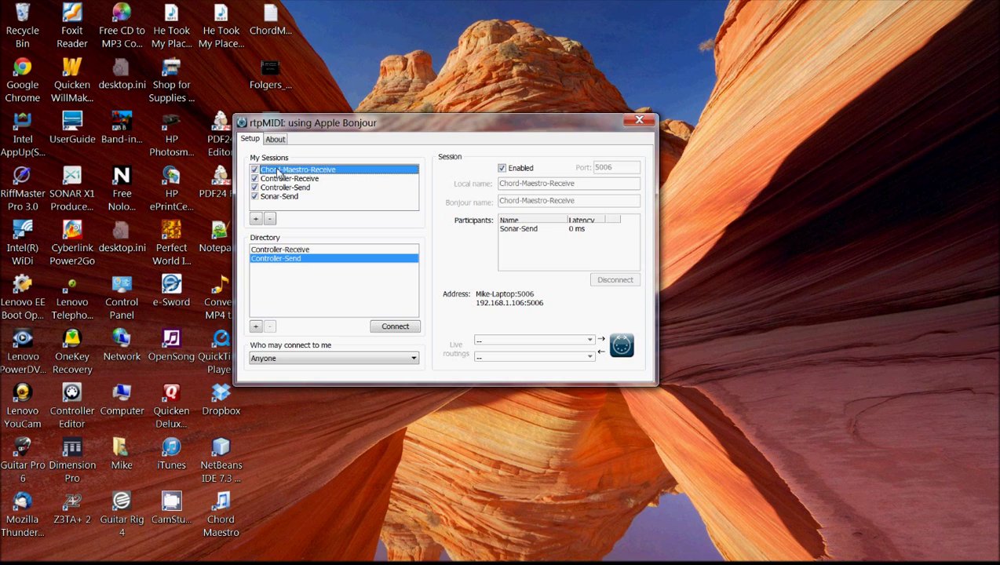
{"action": "left_click", "coordinate": [273, 199]}
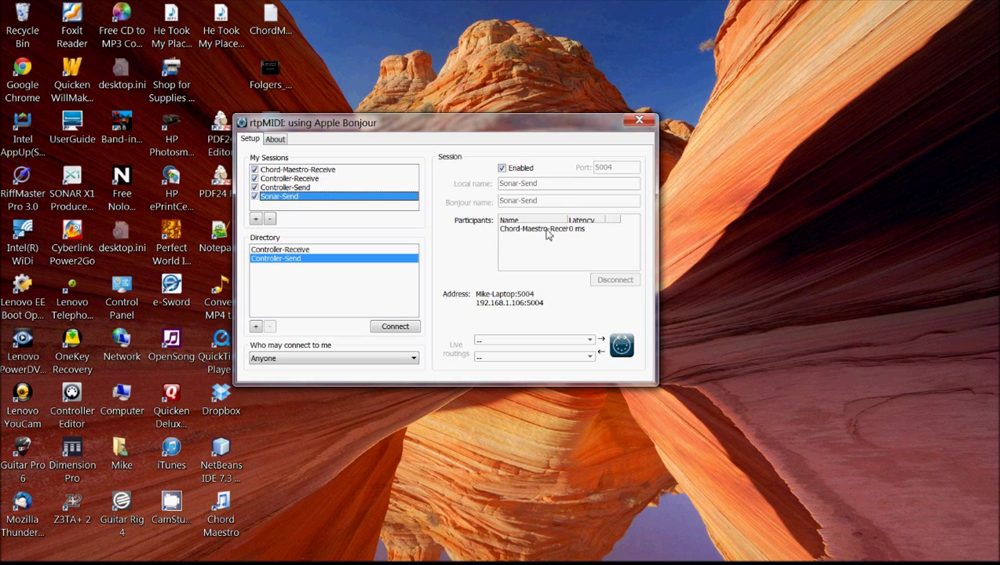
{"action": "left_click", "coordinate": [548, 229]}
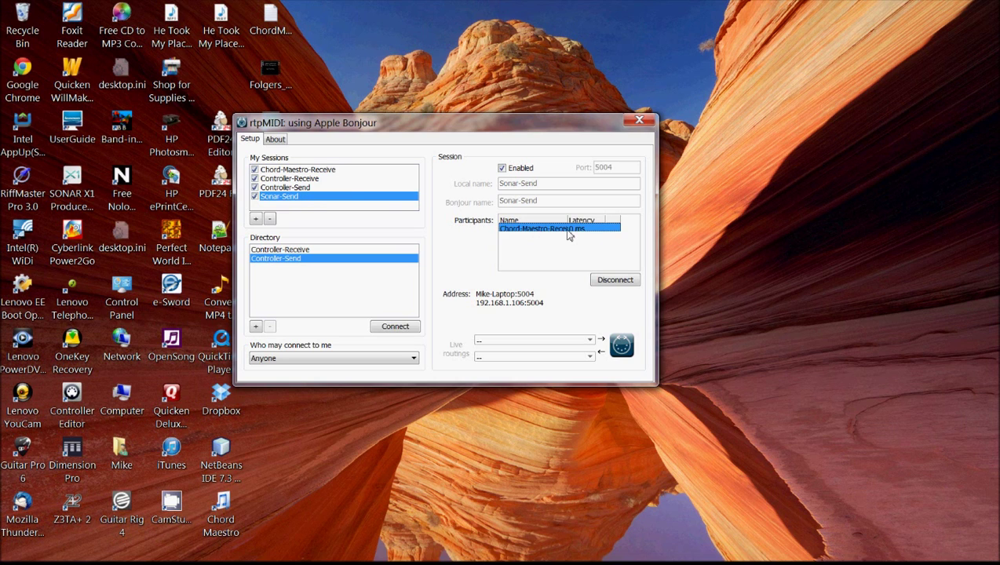
{"action": "left_click", "coordinate": [305, 170]}
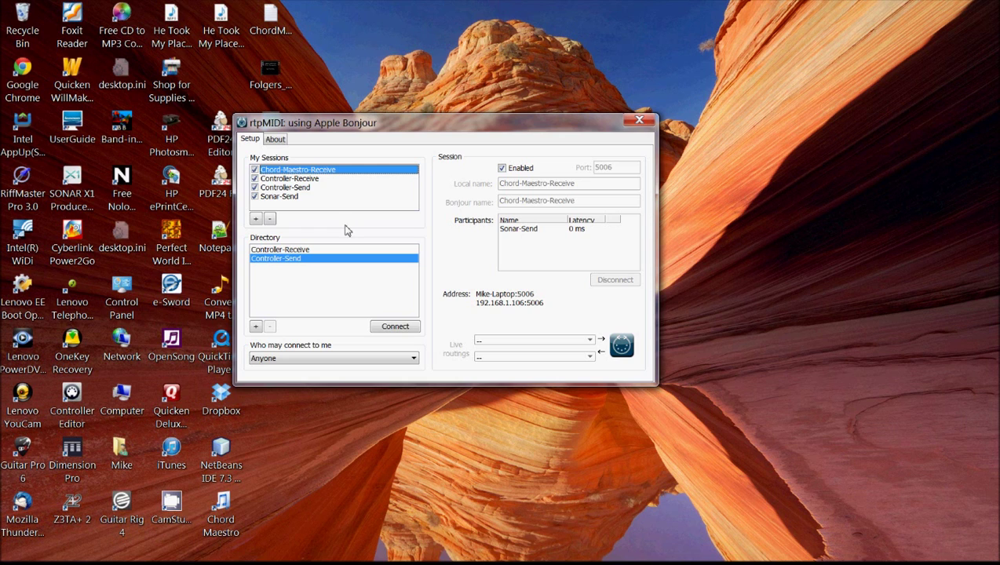
{"action": "left_click", "coordinate": [277, 196]}
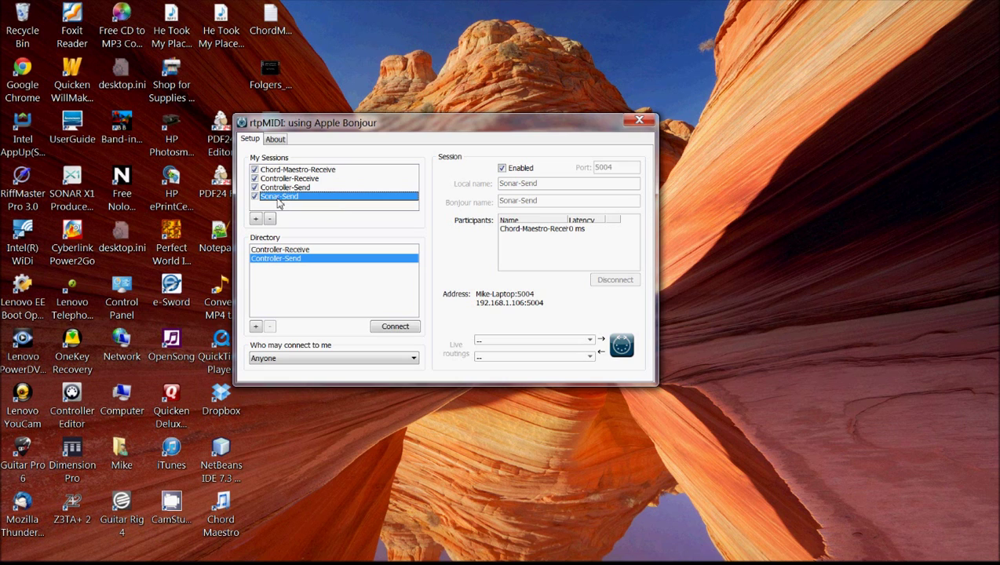
{"action": "left_click", "coordinate": [281, 171]}
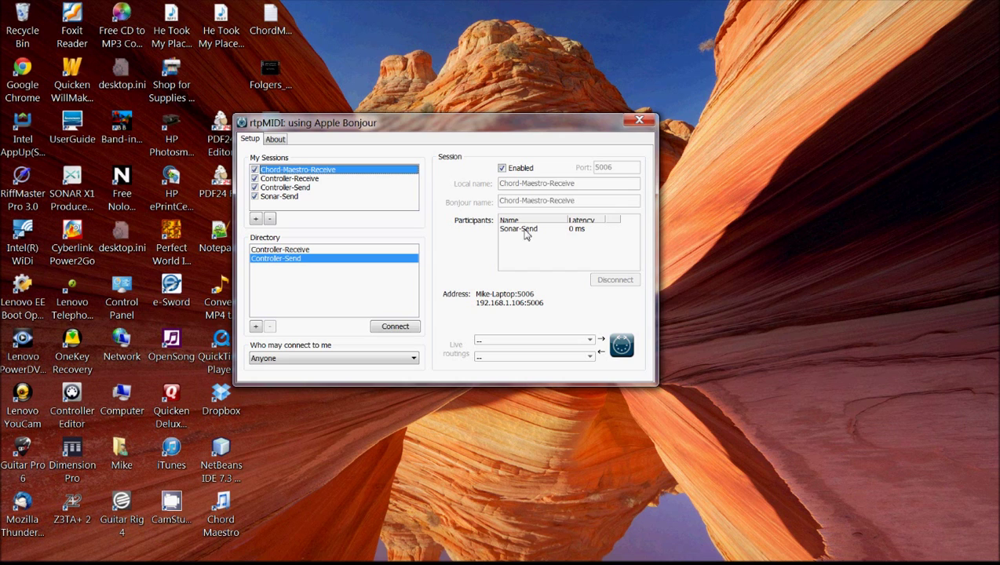
{"action": "left_click", "coordinate": [269, 198]}
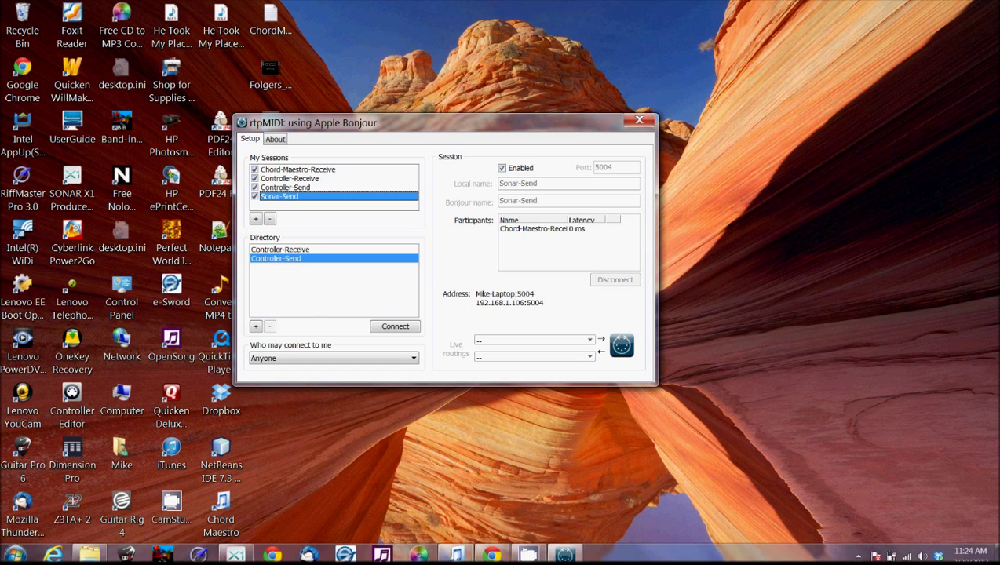
Check SONAR's Project MIDI preferences still send MTC to Sonar-Send, cancel, and minimize SONAR
{"action": "key", "text": "alt+Tab"}
{"action": "left_click", "coordinate": [258, 29]}
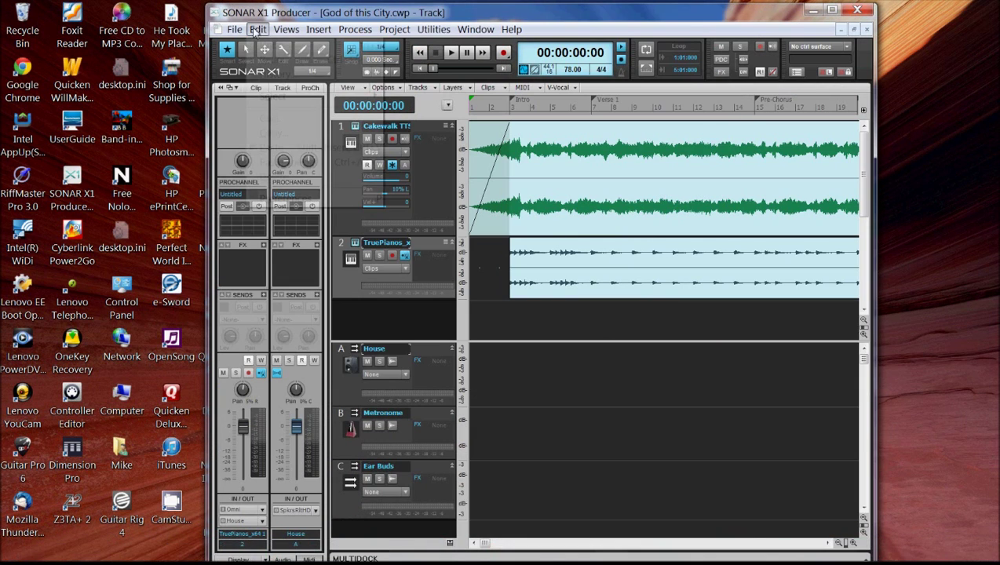
{"action": "left_click", "coordinate": [271, 196]}
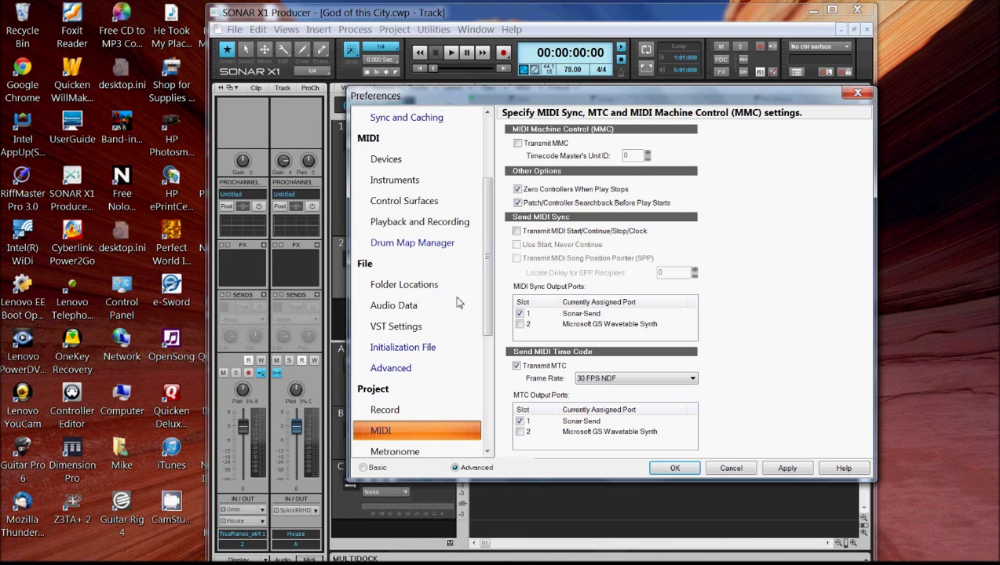
{"action": "scroll", "coordinate": [459, 303], "scroll_direction": "down", "scroll_amount": 3}
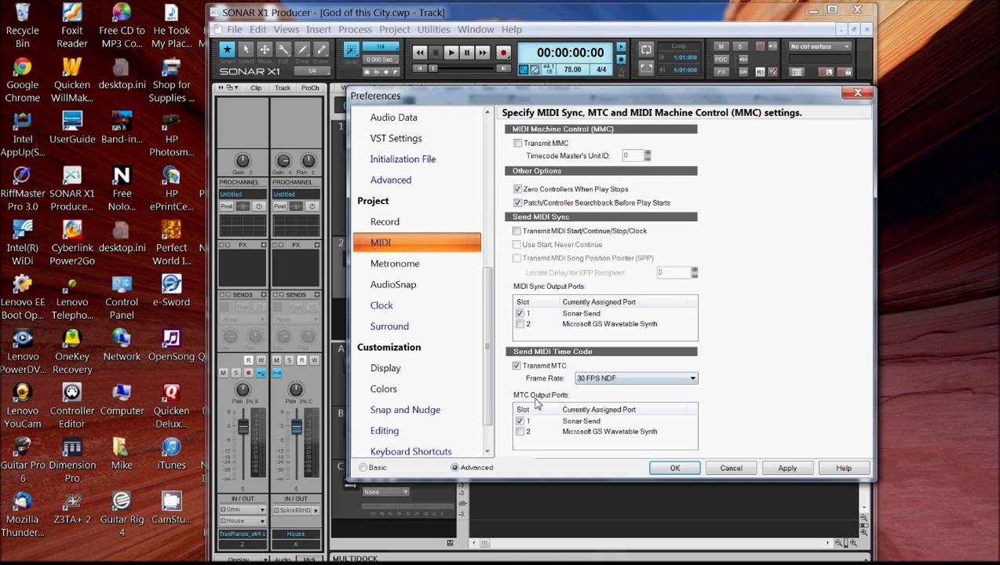
{"action": "left_click", "coordinate": [731, 468]}
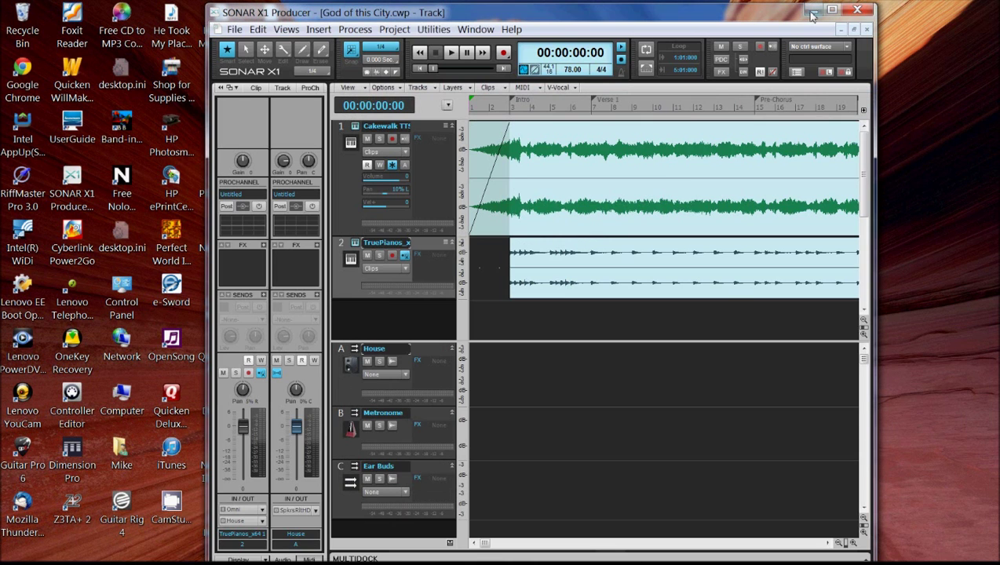
{"action": "left_click", "coordinate": [812, 11]}
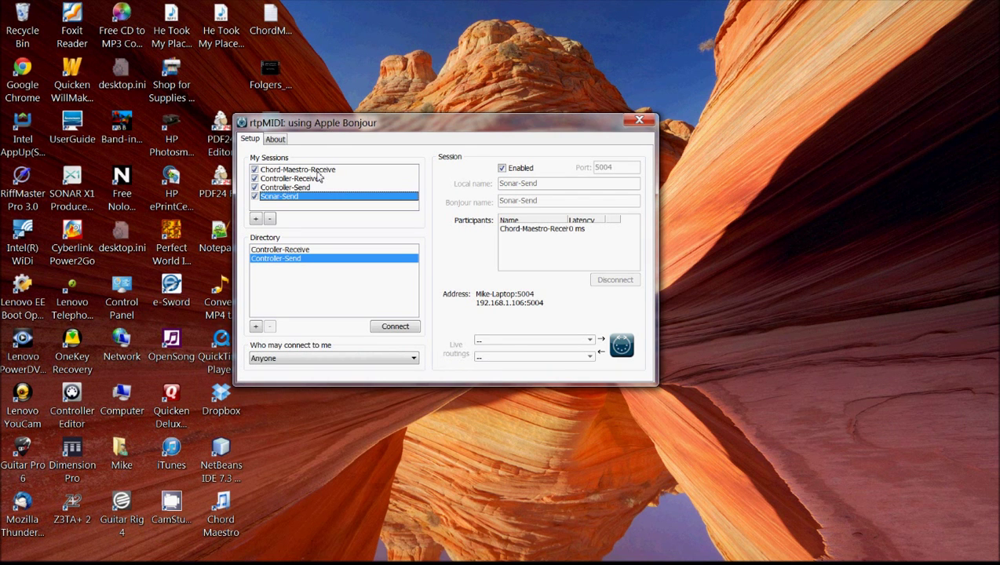
Review the participants of the Chord-Maestro-Receive, Controller-Receive and Controller-Send sessions in rtpMIDI
{"action": "left_click", "coordinate": [314, 170]}
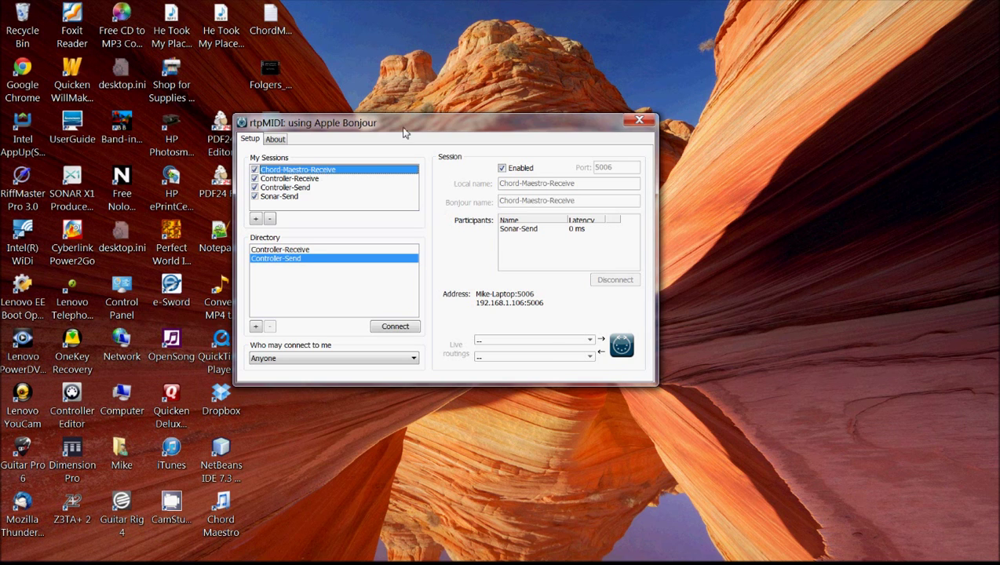
{"action": "left_click_drag", "start_coordinate": [404, 126], "coordinate": [444, 88]}
{"action": "left_click", "coordinate": [344, 143]}
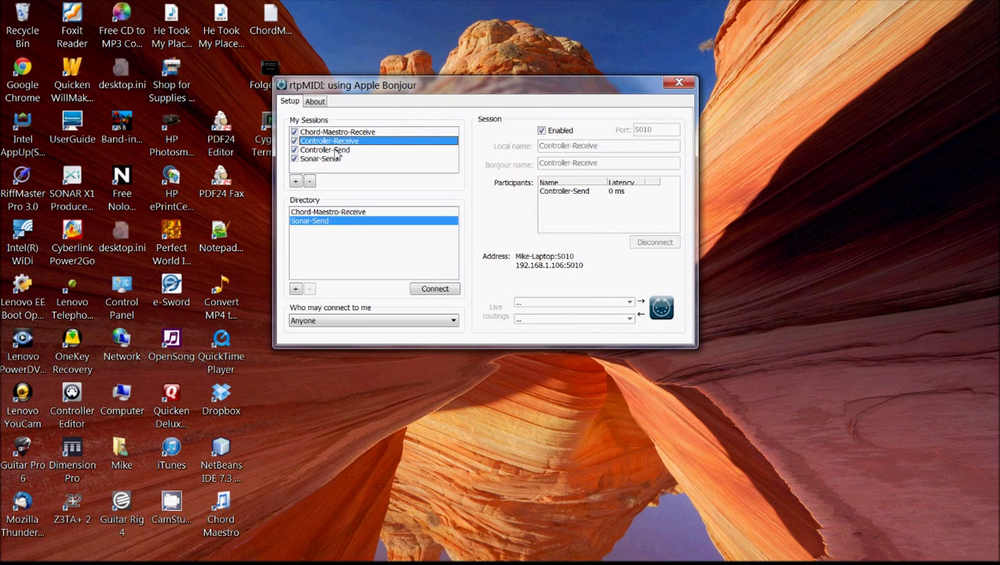
{"action": "left_click", "coordinate": [325, 150]}
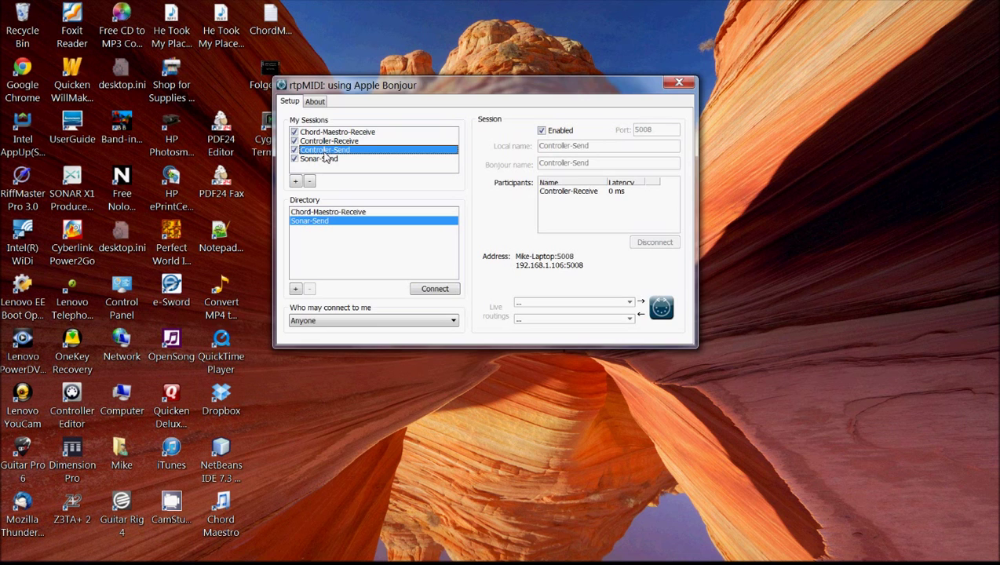
{"action": "left_click", "coordinate": [326, 141]}
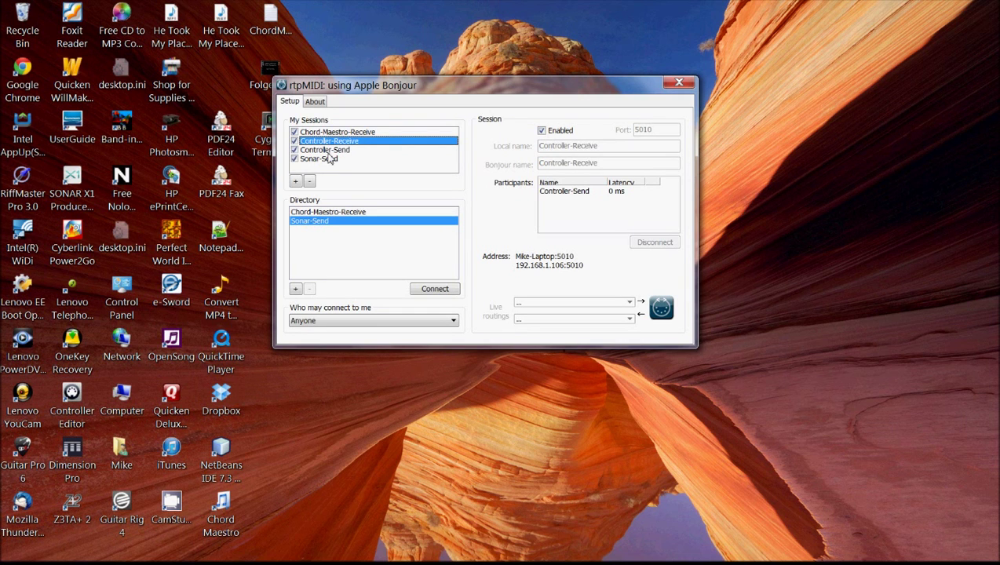
{"action": "left_click", "coordinate": [325, 150]}
Move rtpMIDI to the right, recheck Controller-Receive, and bring Chord Maestro to the front
{"action": "left_click_drag", "start_coordinate": [383, 90], "coordinate": [632, 85]}
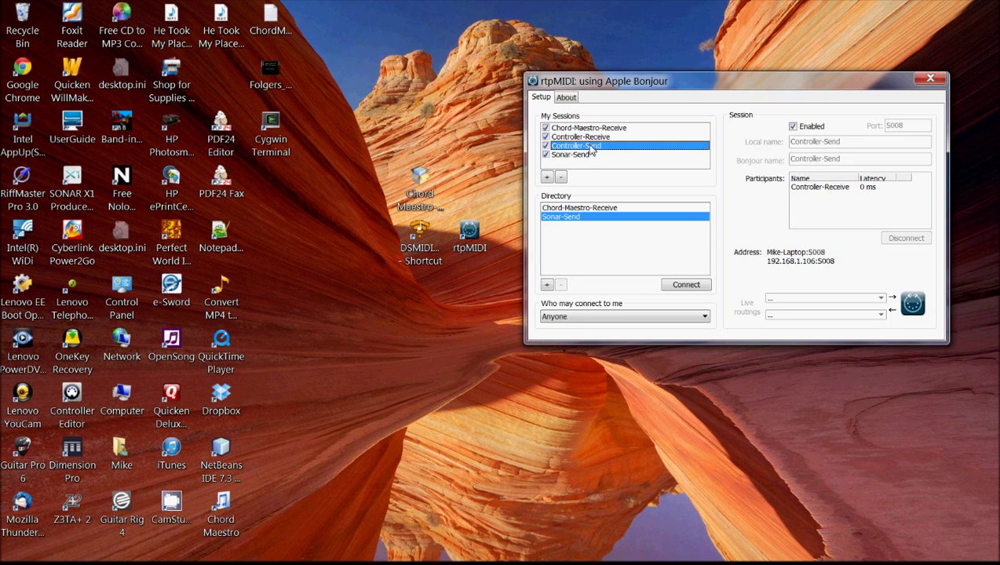
{"action": "left_click", "coordinate": [583, 137]}
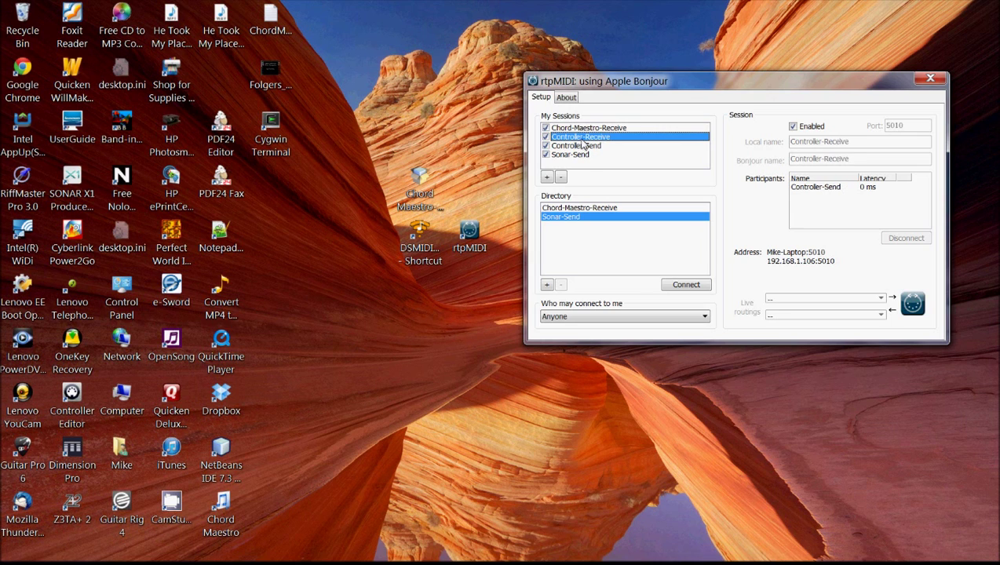
{"action": "mouse_move", "coordinate": [458, 554]}
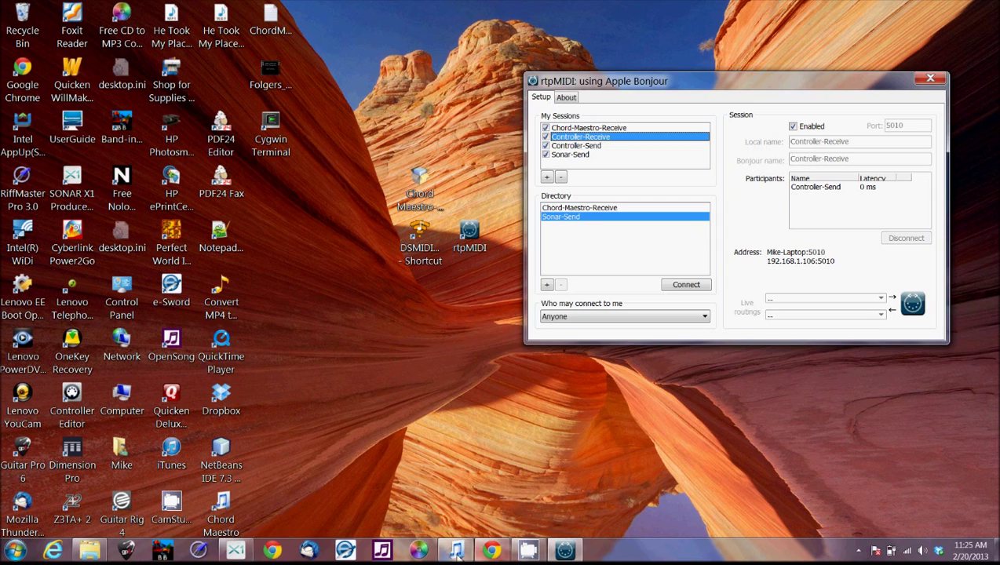
{"action": "left_click", "coordinate": [456, 550]}
Confirm time code from Chord-Maestro-Receive and navigation from Controller-Receive, then minimize Chord Maestro
{"action": "left_click", "coordinate": [122, 21]}
{"action": "left_click", "coordinate": [127, 37]}
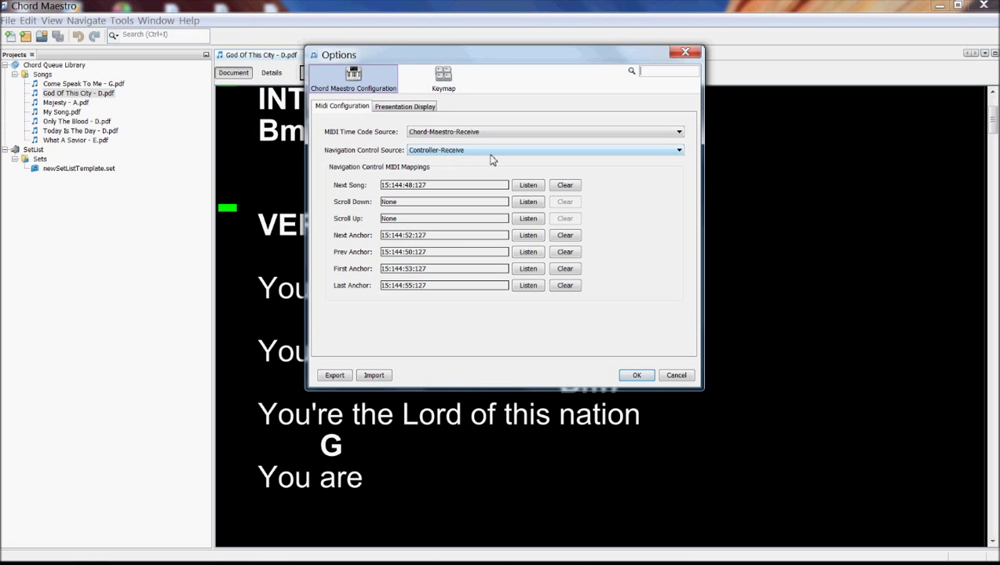
{"action": "left_click", "coordinate": [637, 376]}
{"action": "left_click", "coordinate": [938, 6]}
{"action": "left_click_drag", "start_coordinate": [654, 92], "coordinate": [684, 50]}
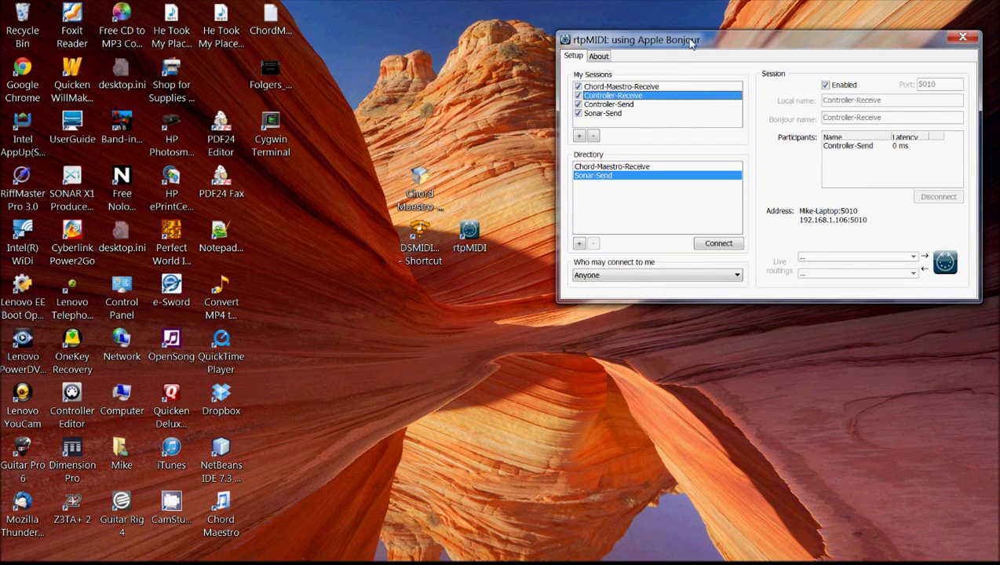
{"action": "left_click_drag", "start_coordinate": [691, 42], "coordinate": [689, 34]}
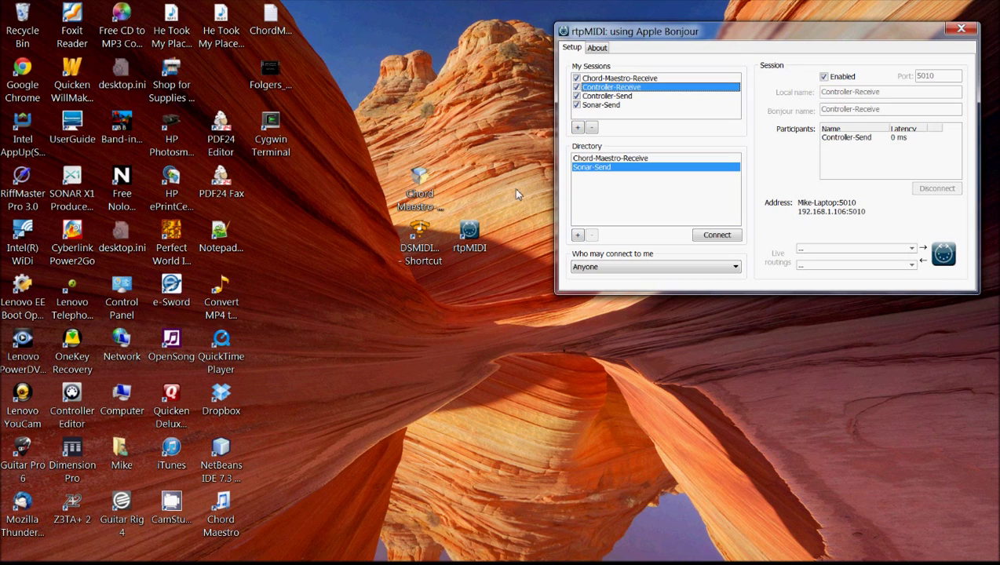
{"action": "left_click", "coordinate": [417, 248]}
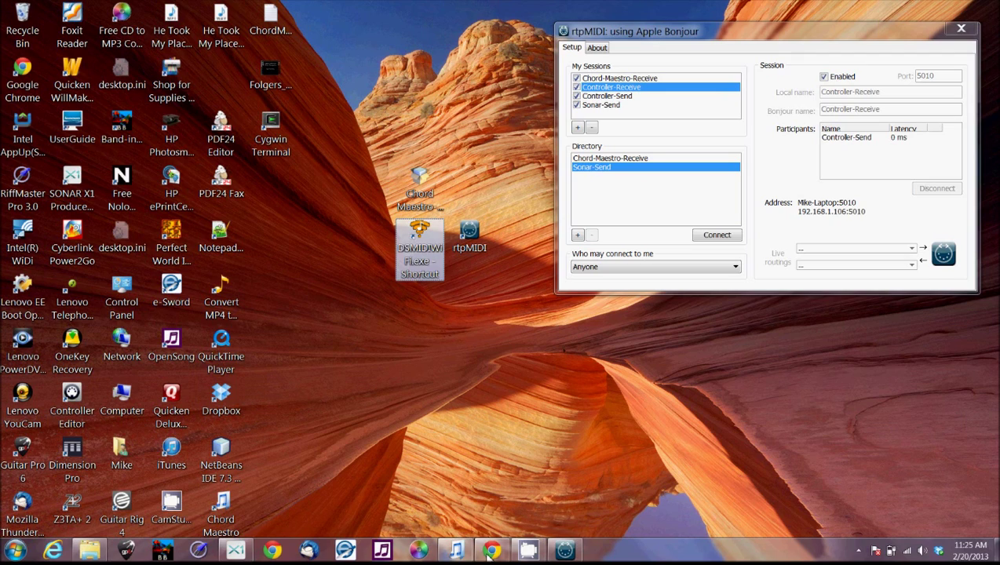
{"action": "left_click", "coordinate": [490, 551]}
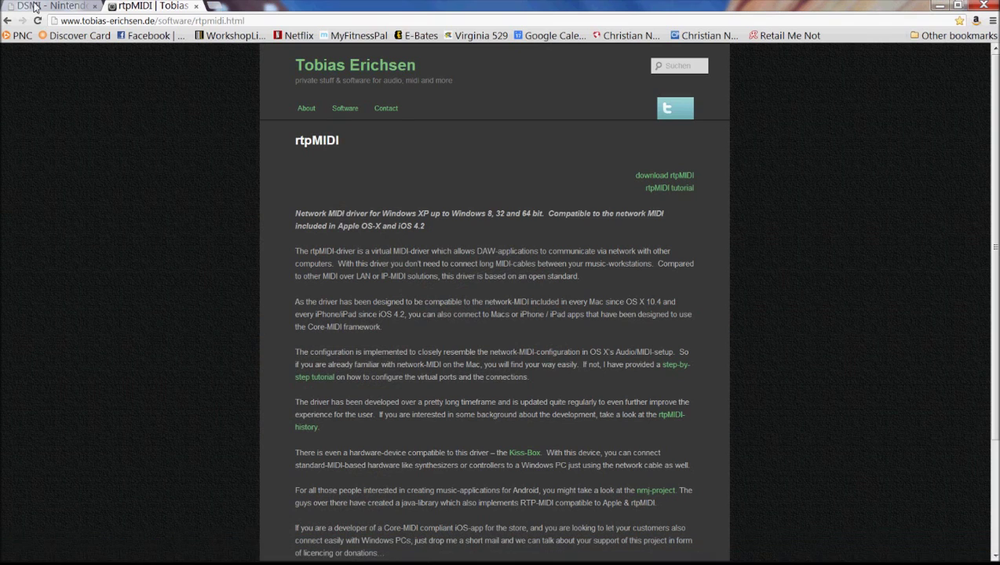
Open the DSMI download page and scroll down to the DS, iOS and Android app lists
{"action": "left_click", "coordinate": [34, 7]}
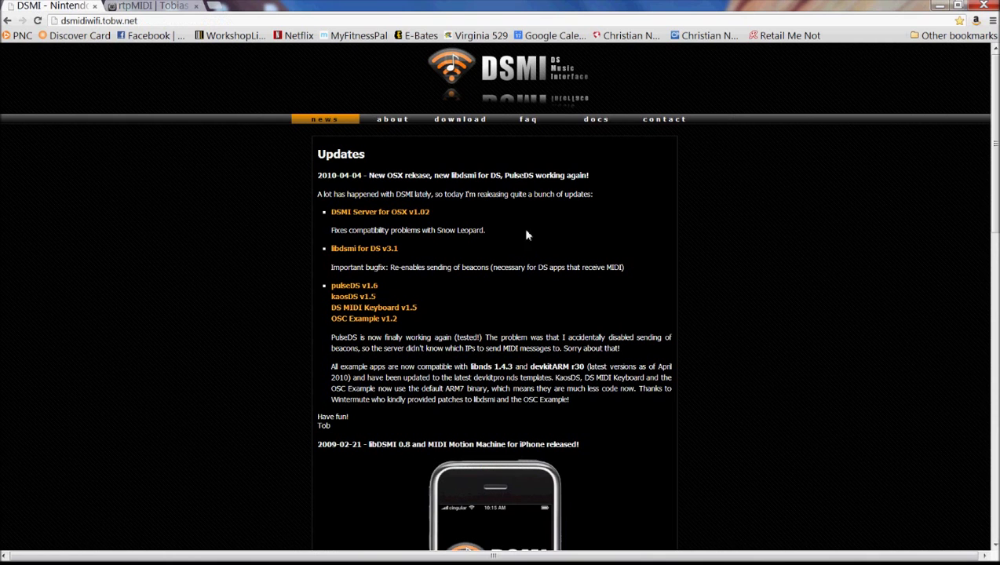
{"action": "left_click", "coordinate": [474, 124]}
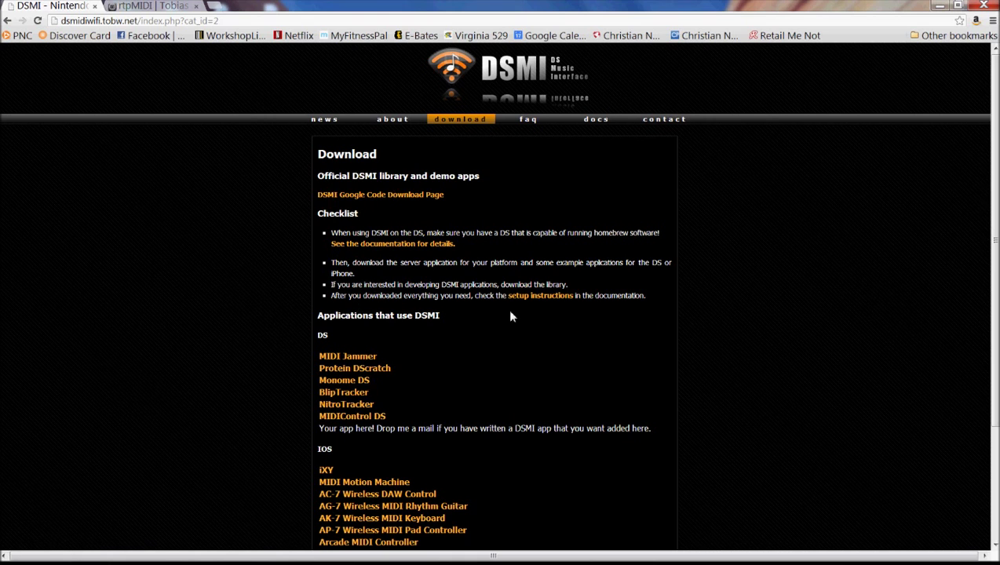
{"action": "scroll", "coordinate": [211, 327], "scroll_direction": "down", "scroll_amount": 2}
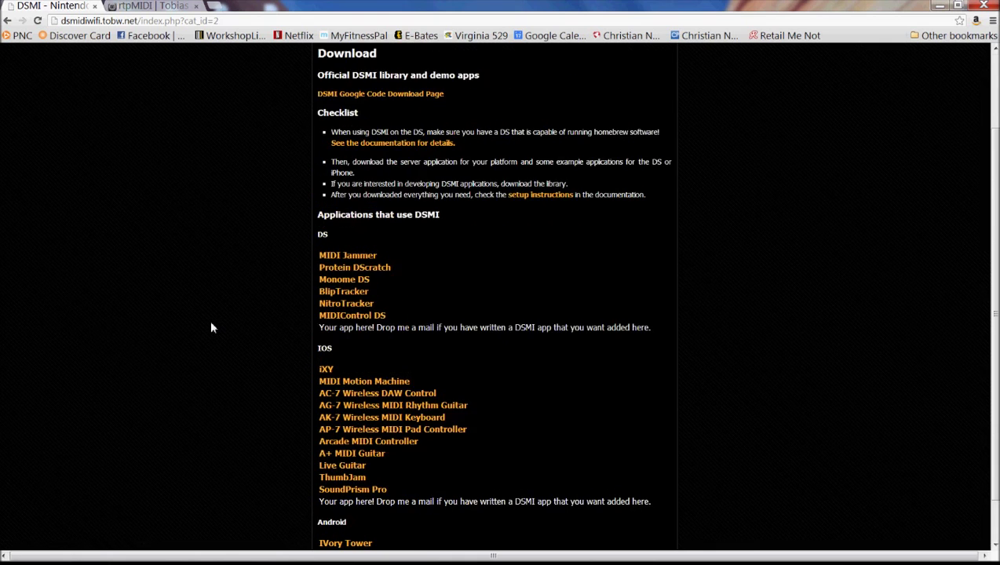
{"action": "scroll", "coordinate": [211, 327], "scroll_direction": "up", "scroll_amount": 2}
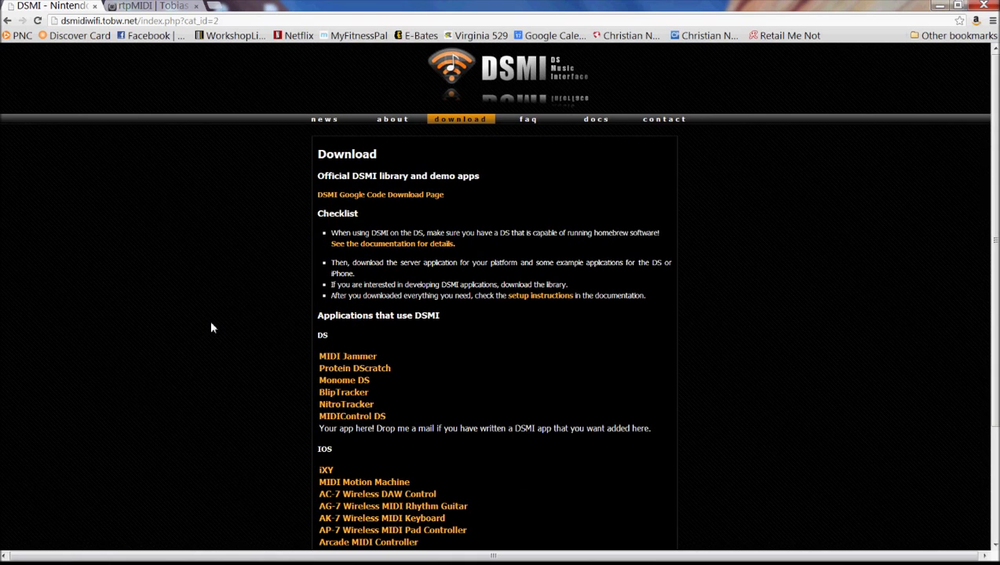
{"action": "scroll", "coordinate": [211, 327], "scroll_direction": "down", "scroll_amount": 2}
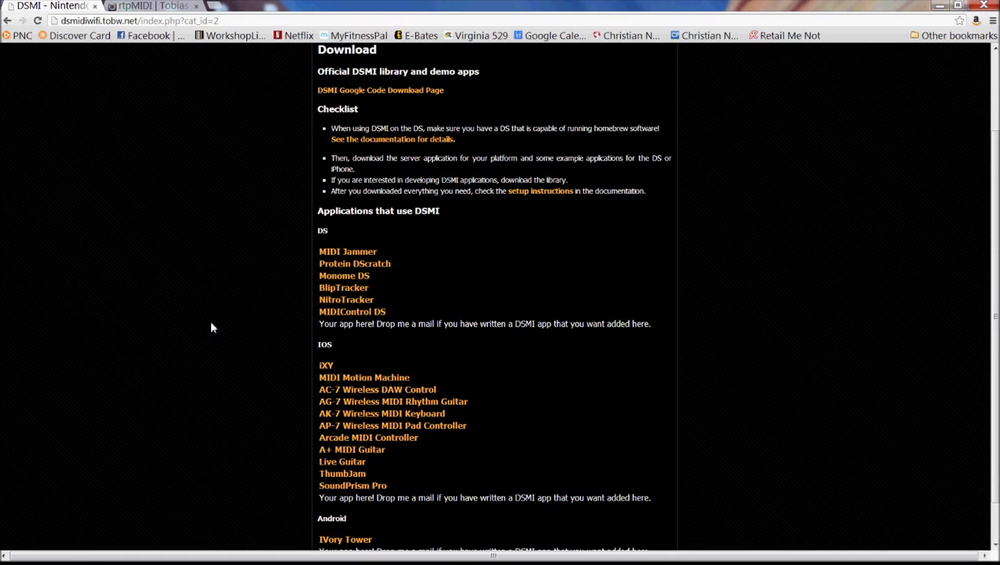
{"action": "scroll", "coordinate": [211, 327], "scroll_direction": "down", "scroll_amount": 1}
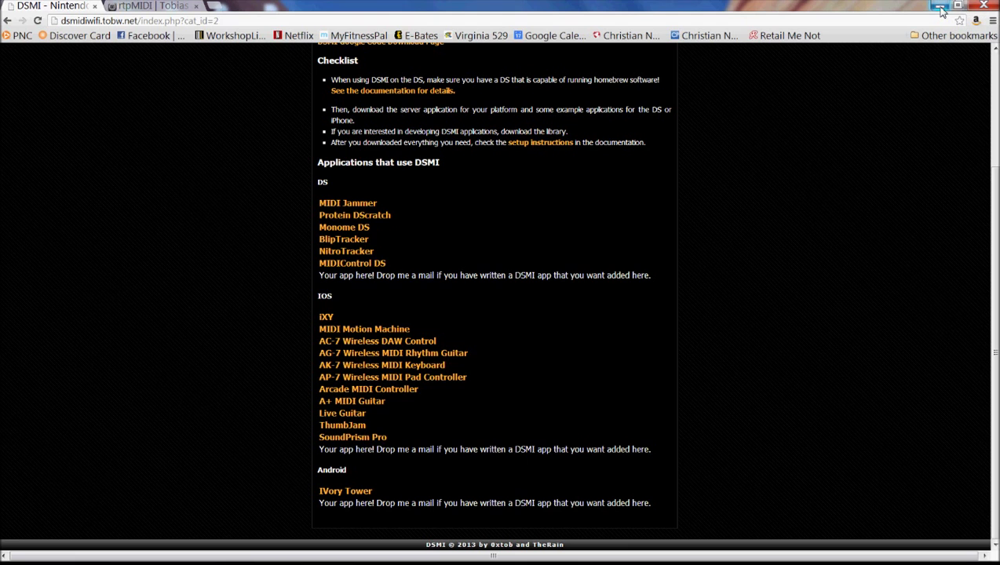
Minimize Chrome and launch DSWifiMIDI from its desktop shortcut, allowing it to run
{"action": "left_click", "coordinate": [941, 11]}
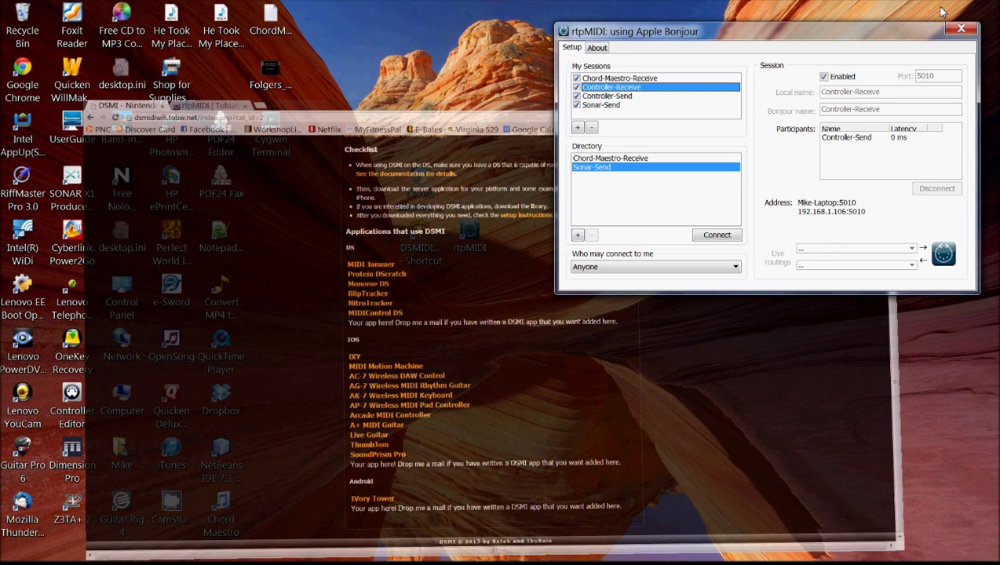
{"action": "double_click", "coordinate": [426, 240]}
{"action": "left_click", "coordinate": [559, 303]}
{"action": "left_click_drag", "start_coordinate": [236, 110], "coordinate": [349, 46]}
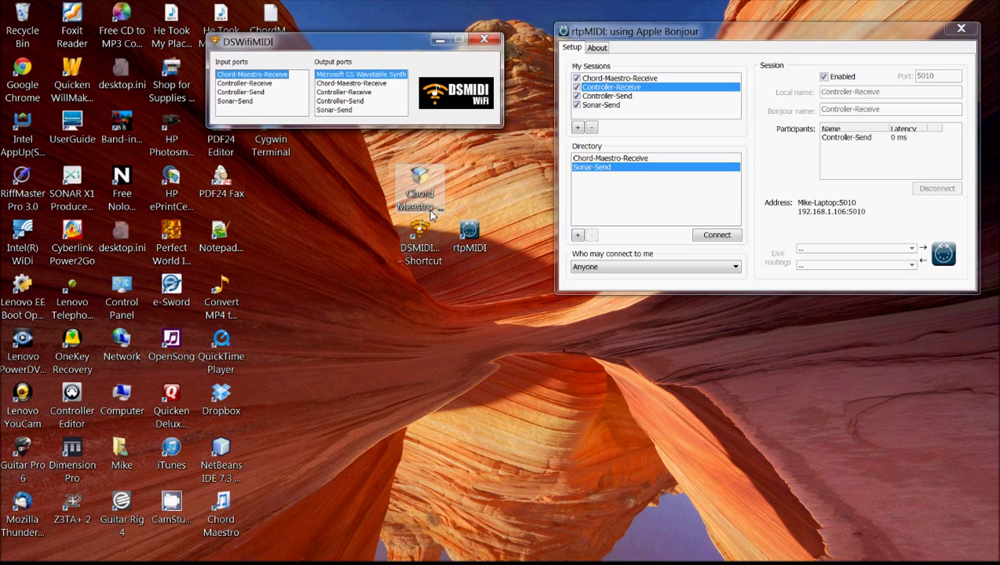
{"action": "left_click", "coordinate": [436, 263]}
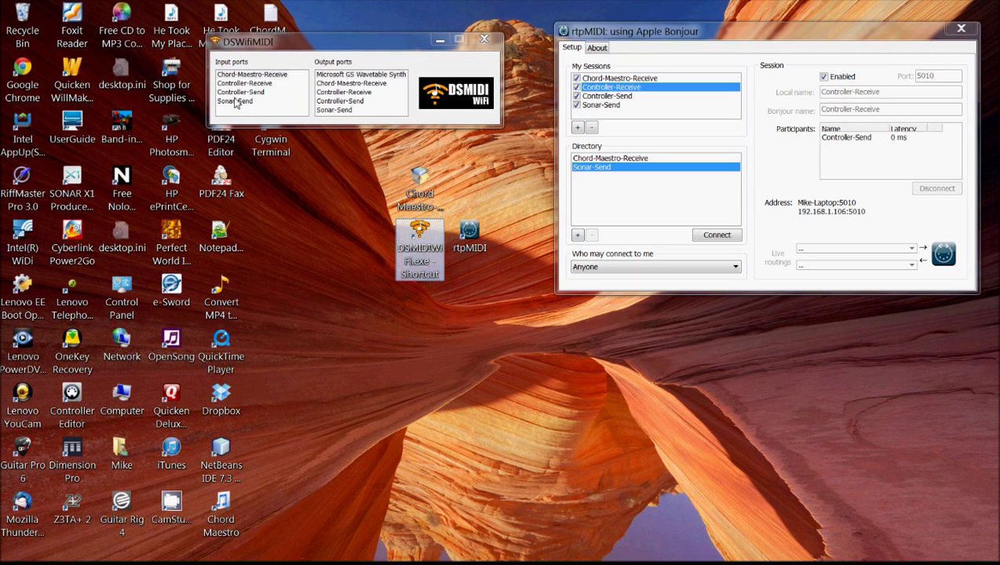
Select Controller-Send as both the input and output port in DSWifiMIDI
{"action": "left_click", "coordinate": [235, 92]}
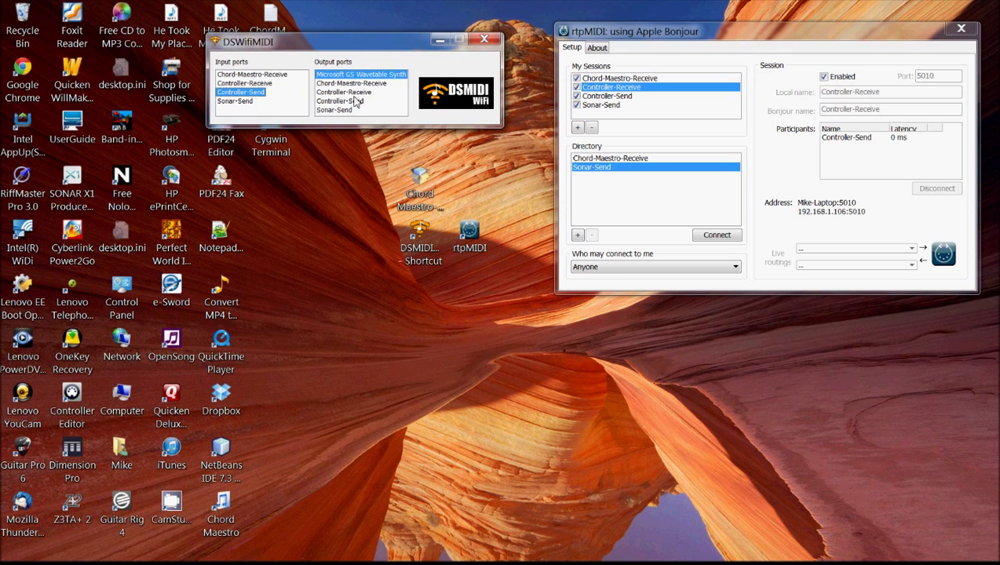
{"action": "left_click", "coordinate": [342, 101]}
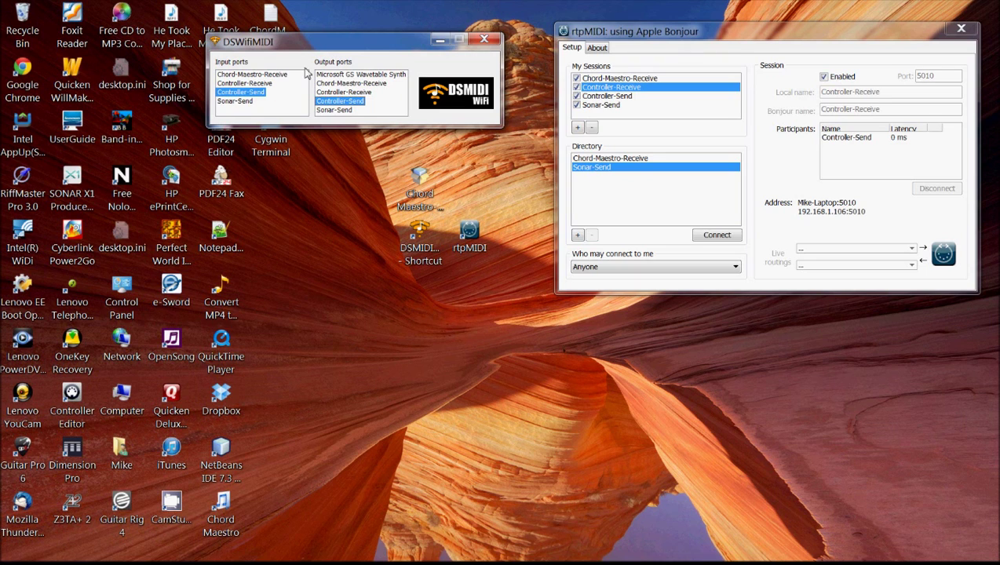
{"action": "left_click_drag", "start_coordinate": [291, 48], "coordinate": [311, 41]}
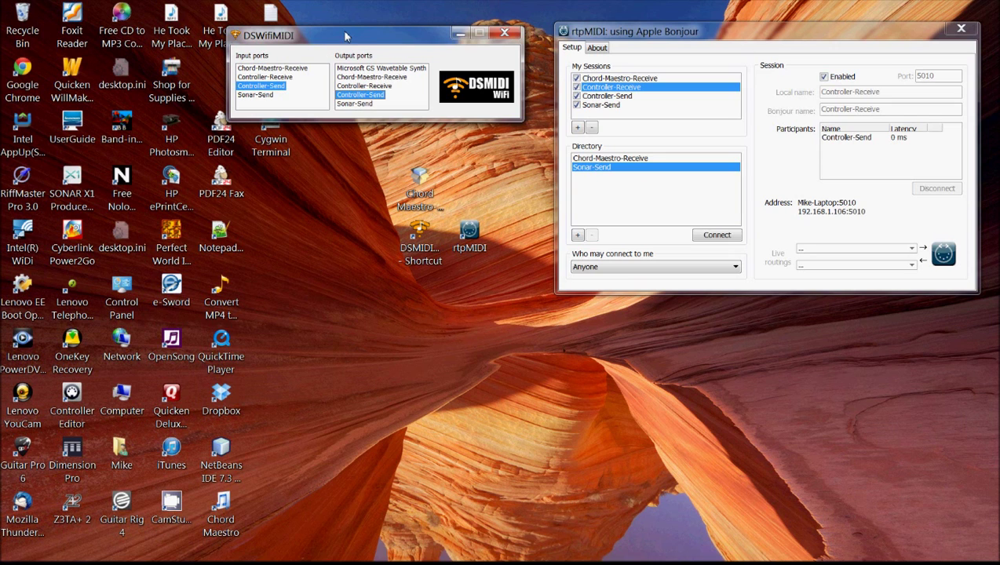
{"action": "mouse_move", "coordinate": [345, 36]}
{"action": "left_mouse_down"}
{"action": "mouse_move", "coordinate": [337, 47]}
{"action": "mouse_move", "coordinate": [348, 54]}
{"action": "left_mouse_up"}
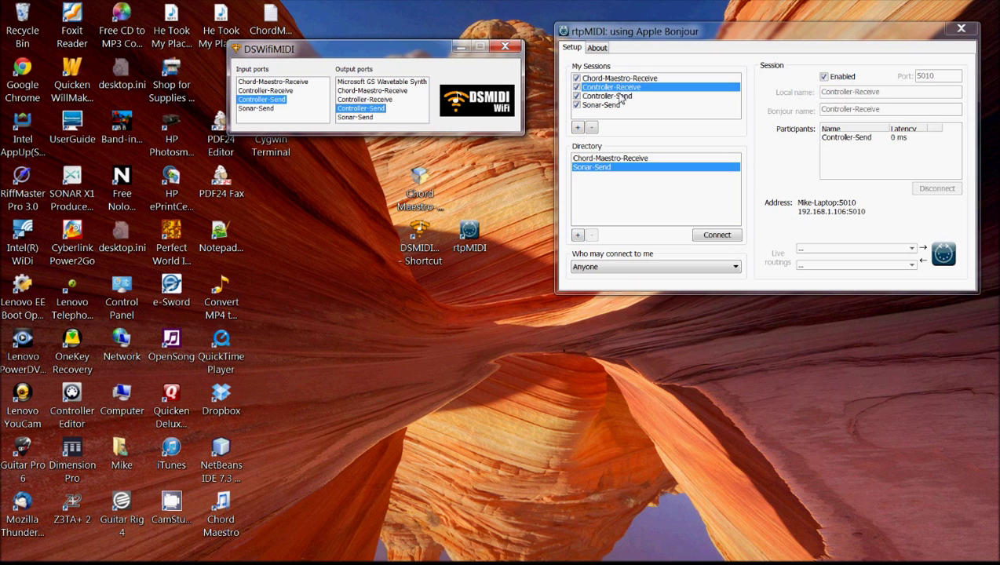
{"action": "left_click", "coordinate": [617, 97]}
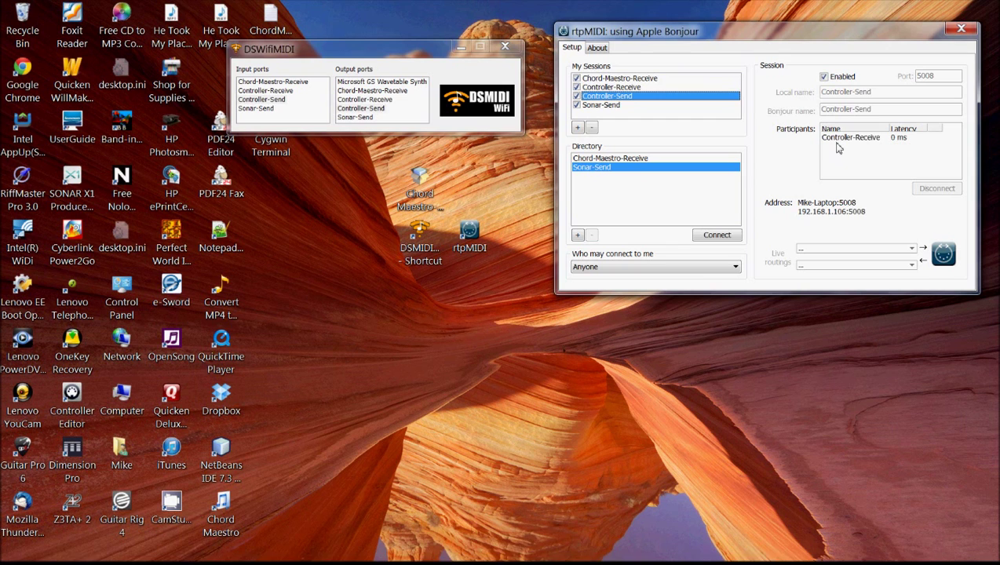
Glance at Chord Maestro's MIDI configuration options, cancel unchanged, and minimize Chord Maestro
{"action": "left_click", "coordinate": [456, 550]}
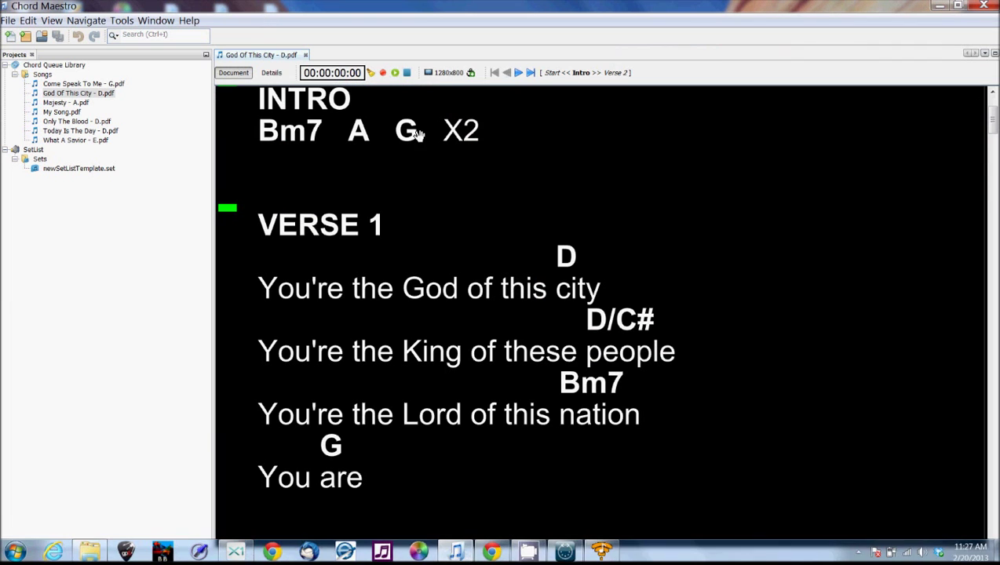
{"action": "left_click", "coordinate": [122, 20]}
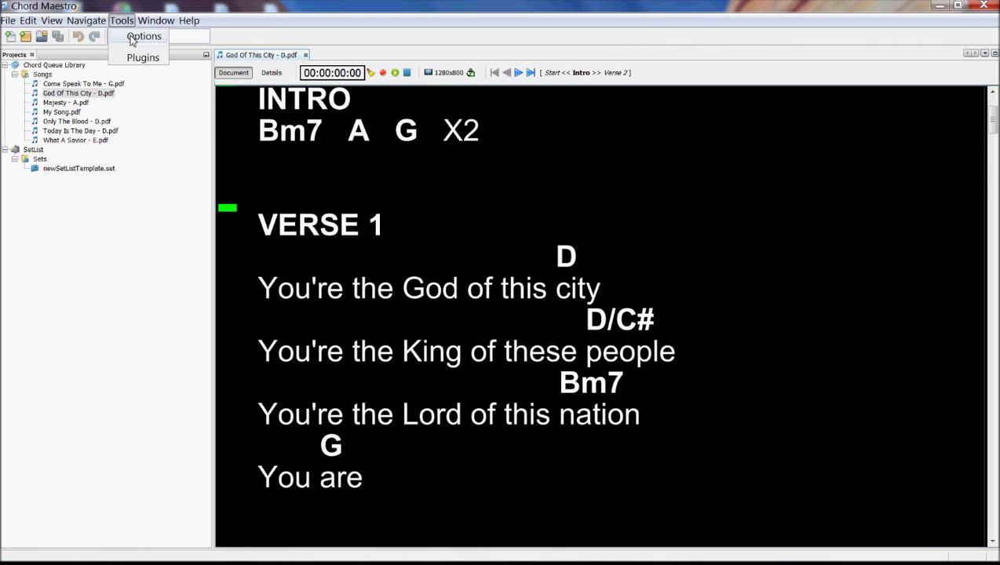
{"action": "left_click", "coordinate": [132, 39]}
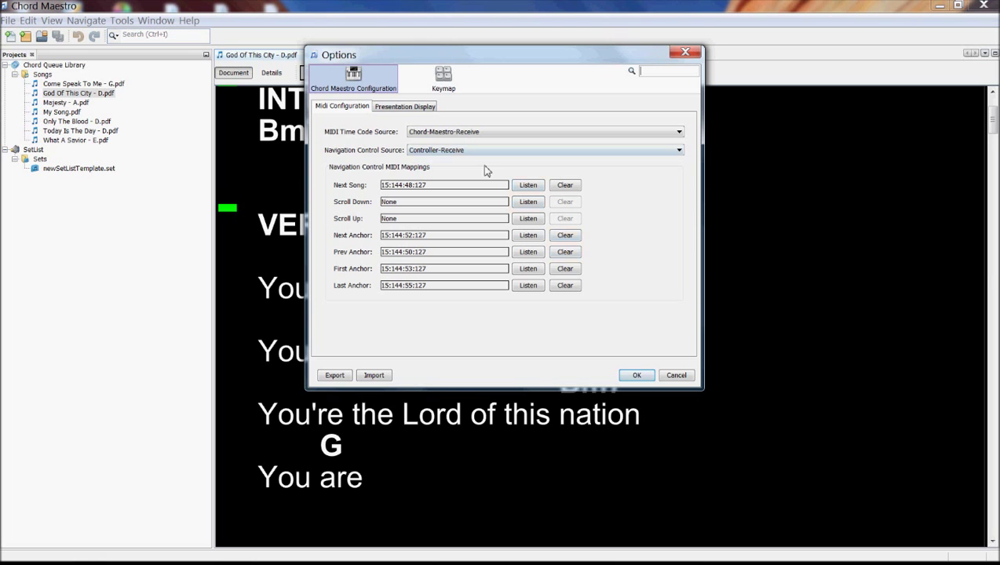
{"action": "left_click", "coordinate": [680, 376]}
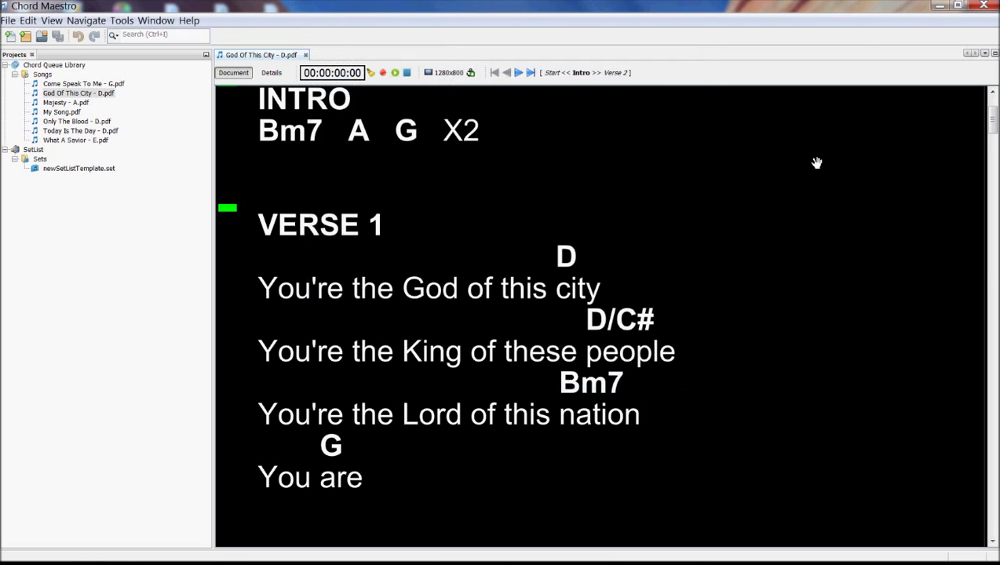
{"action": "left_click", "coordinate": [941, 6]}
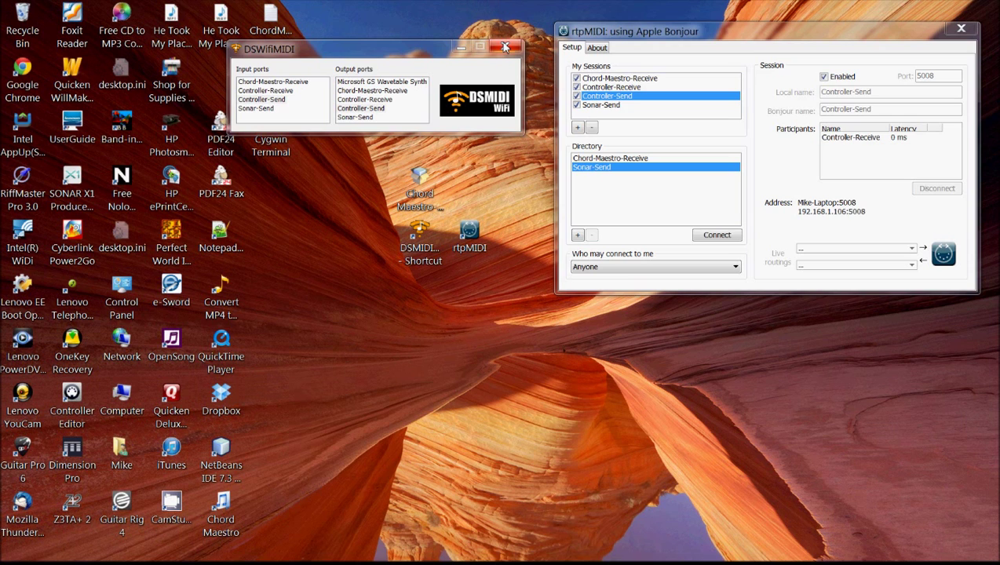
Rearrange the rtpMIDI and DSWifiMIDI windows, then reopen Chord Maestro with the God Of This City chart
{"action": "left_click_drag", "start_coordinate": [632, 34], "coordinate": [606, 52]}
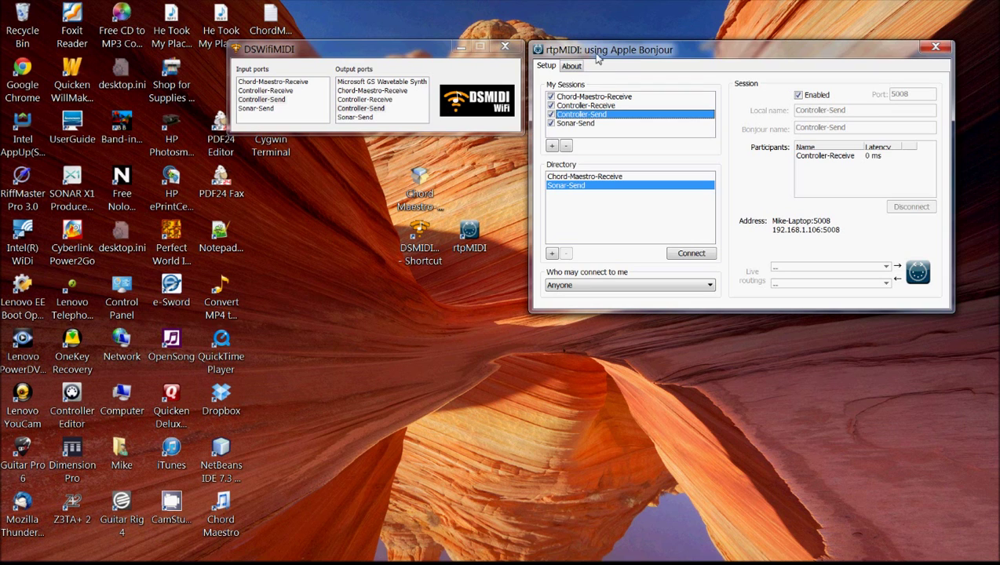
{"action": "left_click_drag", "start_coordinate": [401, 55], "coordinate": [392, 48]}
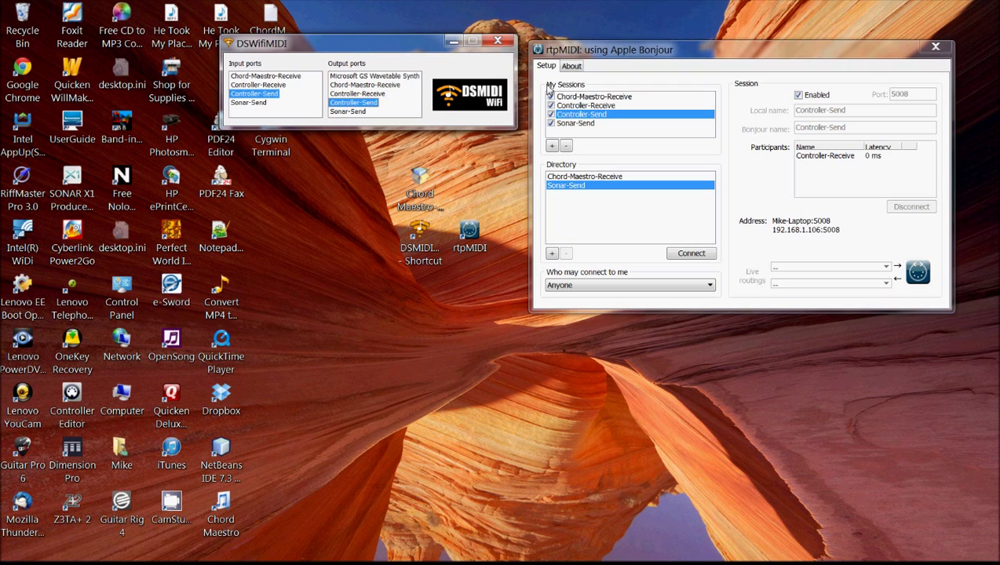
{"action": "double_click", "coordinate": [419, 188]}
{"action": "left_click", "coordinate": [121, 20]}
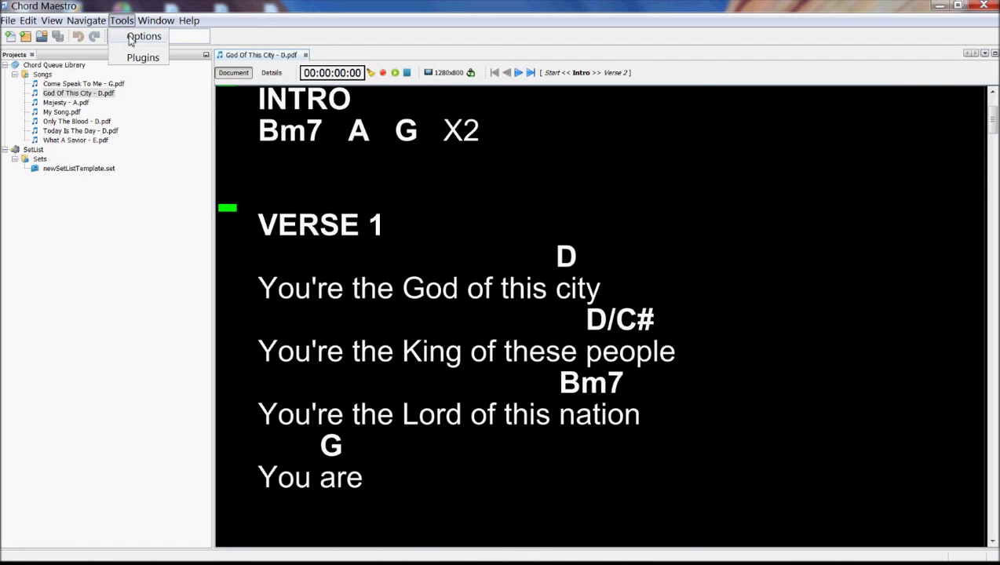
Review the MIDI Configuration options, cancel without changes, and minimize Chord Maestro
{"action": "left_click", "coordinate": [130, 33]}
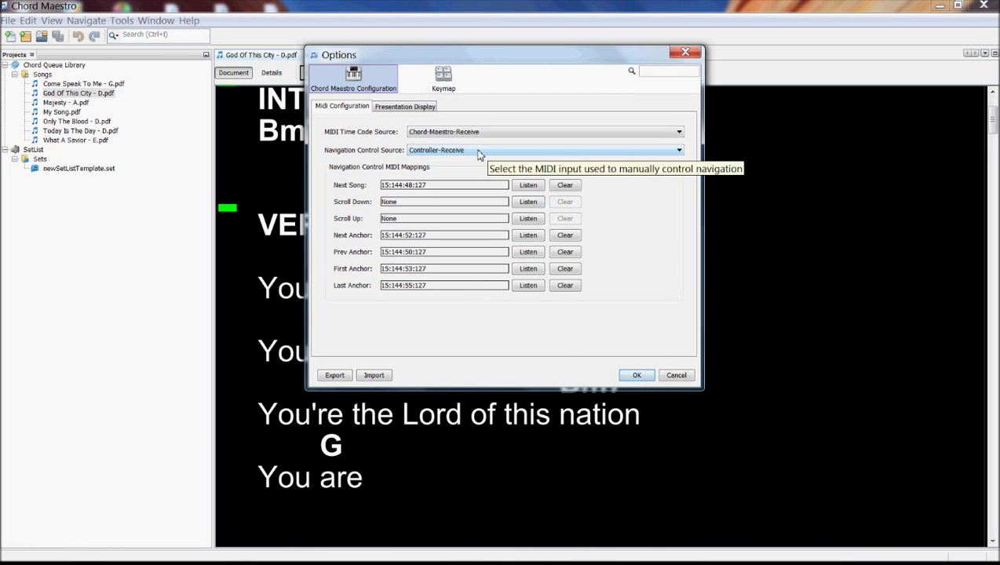
{"action": "left_click", "coordinate": [676, 375]}
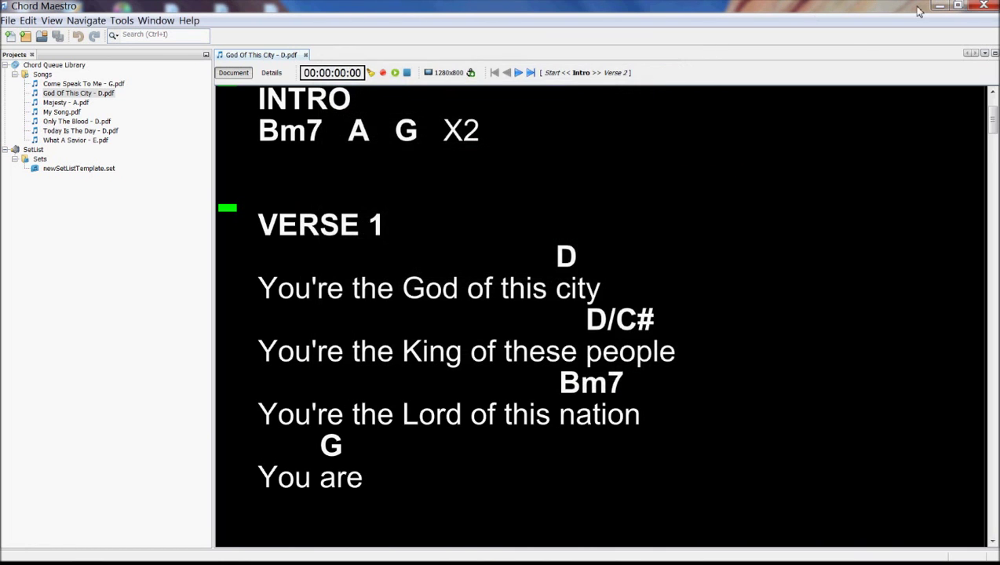
{"action": "left_click", "coordinate": [939, 5]}
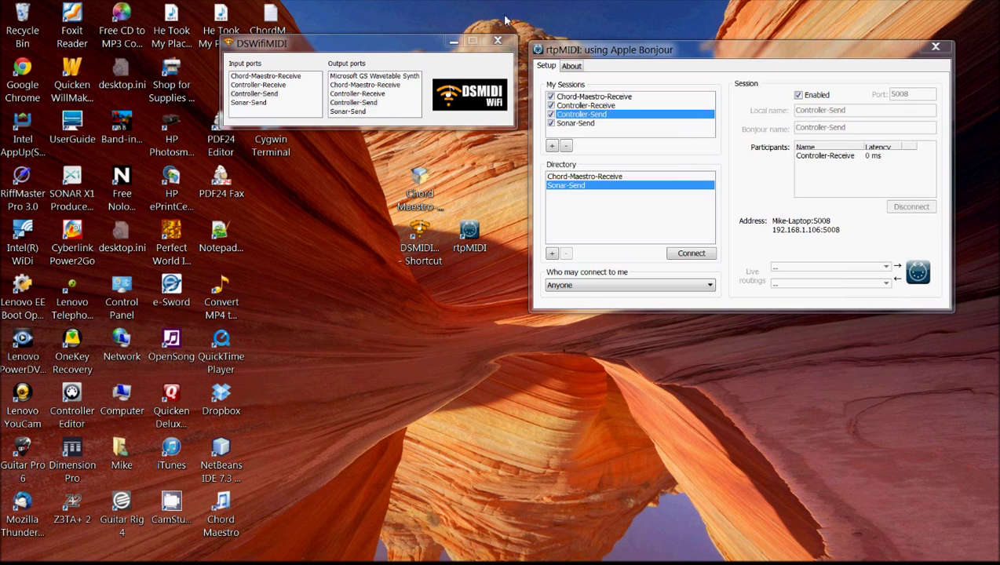
Reposition rtpMIDI to inspect its session directory addresses, then close the rtpMIDI window
{"action": "left_click_drag", "start_coordinate": [382, 42], "coordinate": [387, 53]}
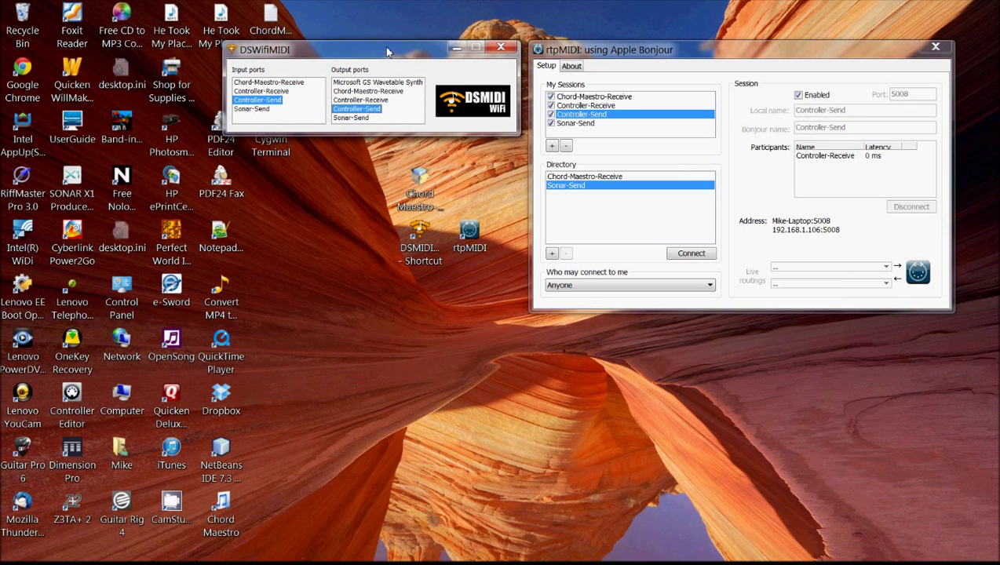
{"action": "left_click_drag", "start_coordinate": [562, 55], "coordinate": [555, 56]}
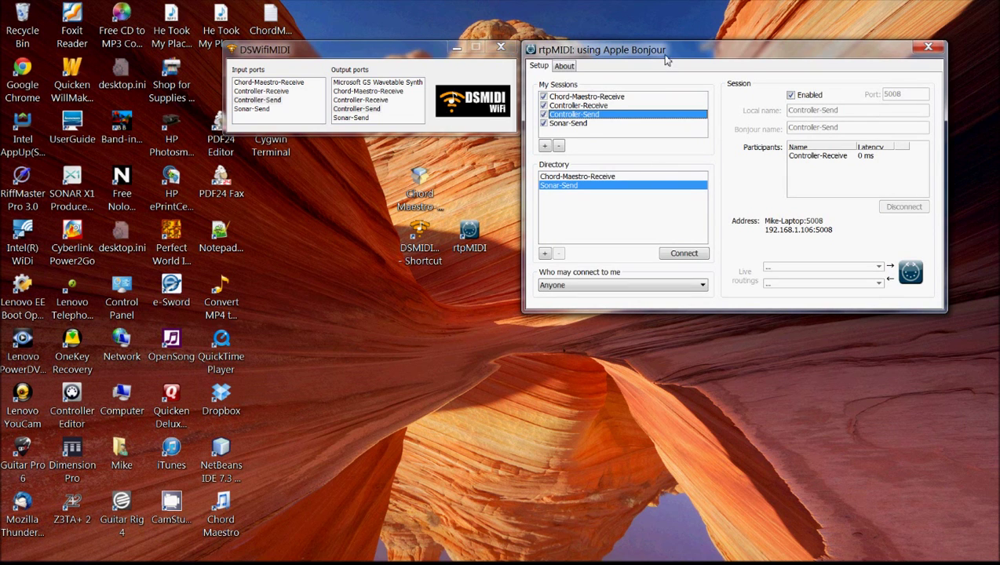
{"action": "left_click_drag", "start_coordinate": [661, 55], "coordinate": [342, 44]}
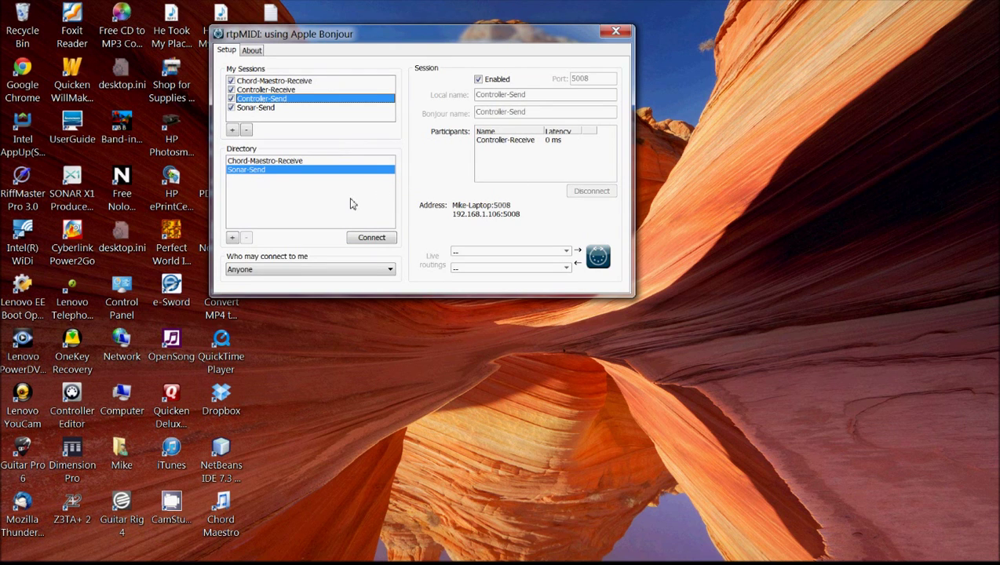
{"action": "mouse_move", "coordinate": [352, 204]}
{"action": "left_click_drag", "start_coordinate": [357, 34], "coordinate": [360, 39]}
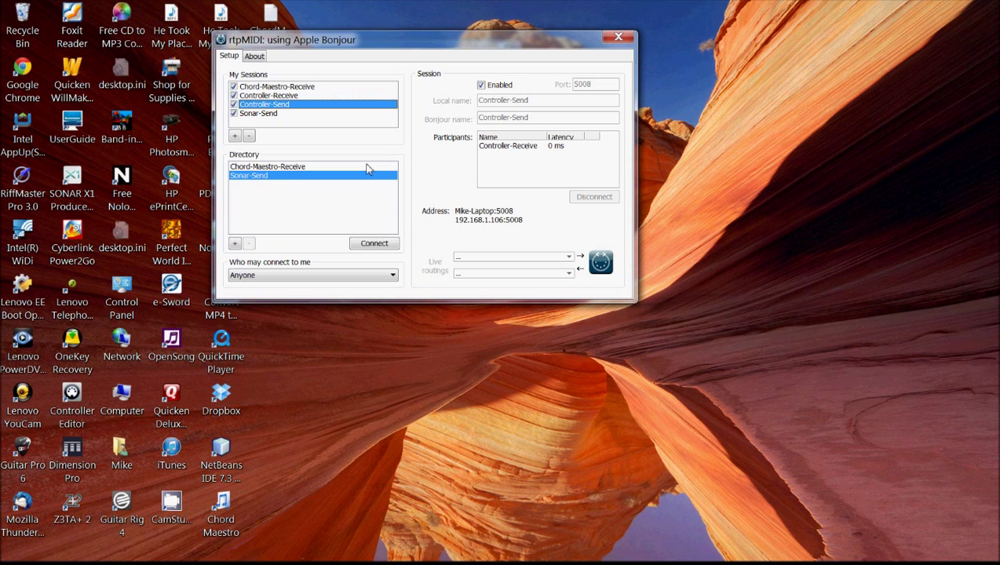
{"action": "mouse_move", "coordinate": [428, 43]}
{"action": "left_mouse_down"}
{"action": "mouse_move", "coordinate": [543, 56]}
{"action": "mouse_move", "coordinate": [448, 42]}
{"action": "left_mouse_up"}
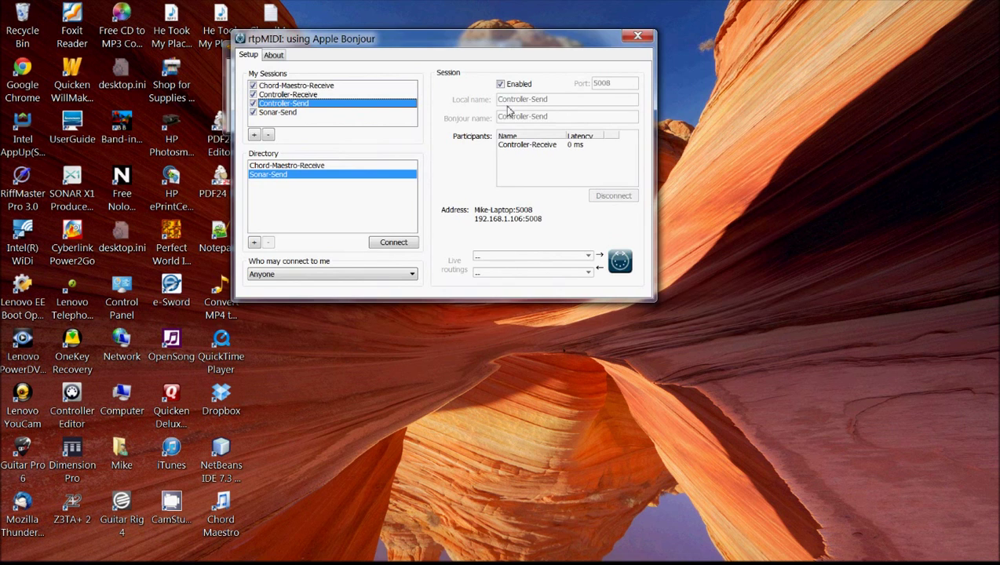
{"action": "left_click_drag", "start_coordinate": [555, 45], "coordinate": [747, 47]}
{"action": "left_click", "coordinate": [829, 39]}
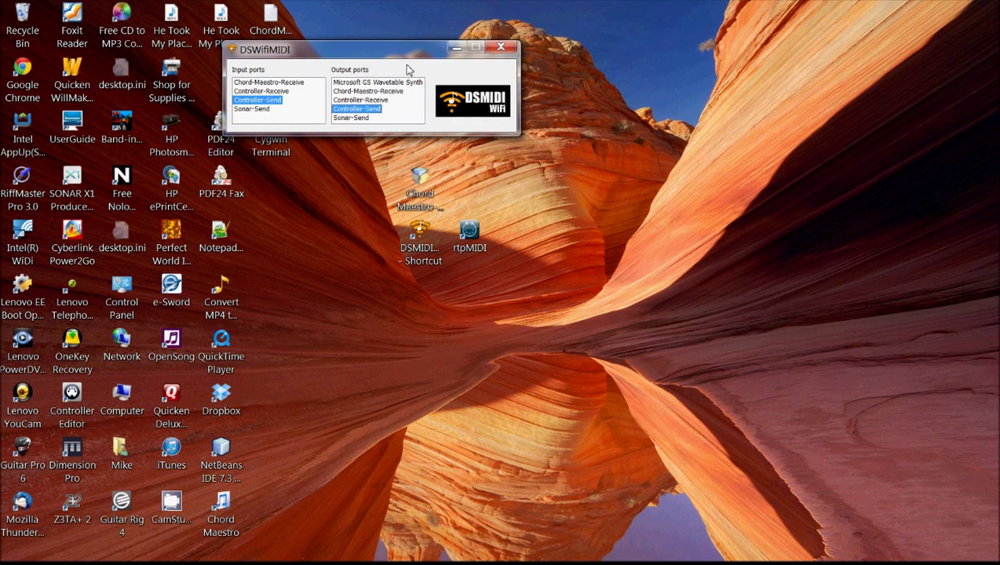
Close DSWifiMIDI and return to Chord Maestro's God Of This City chart
{"action": "left_click_drag", "start_coordinate": [340, 56], "coordinate": [451, 62]}
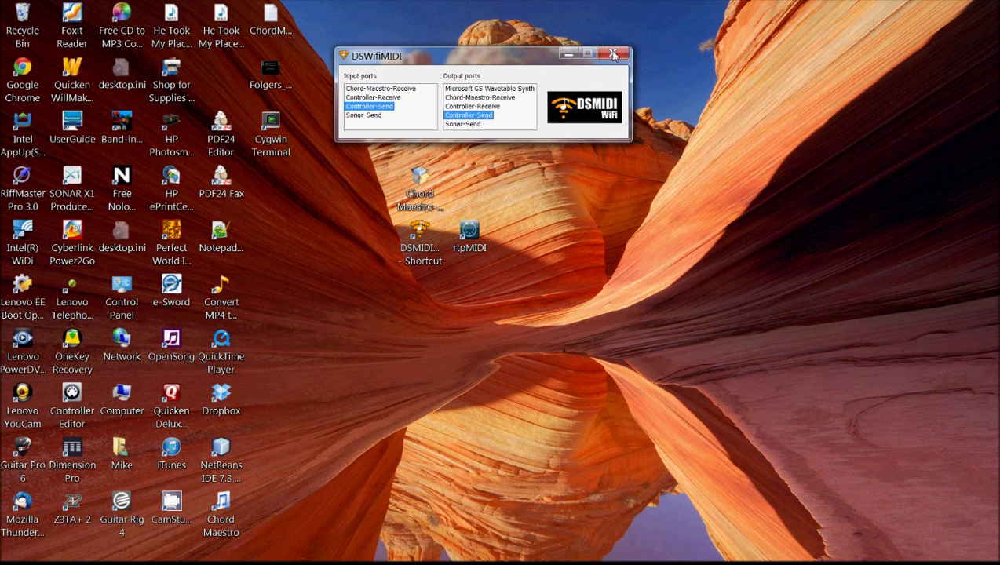
{"action": "left_click", "coordinate": [613, 54]}
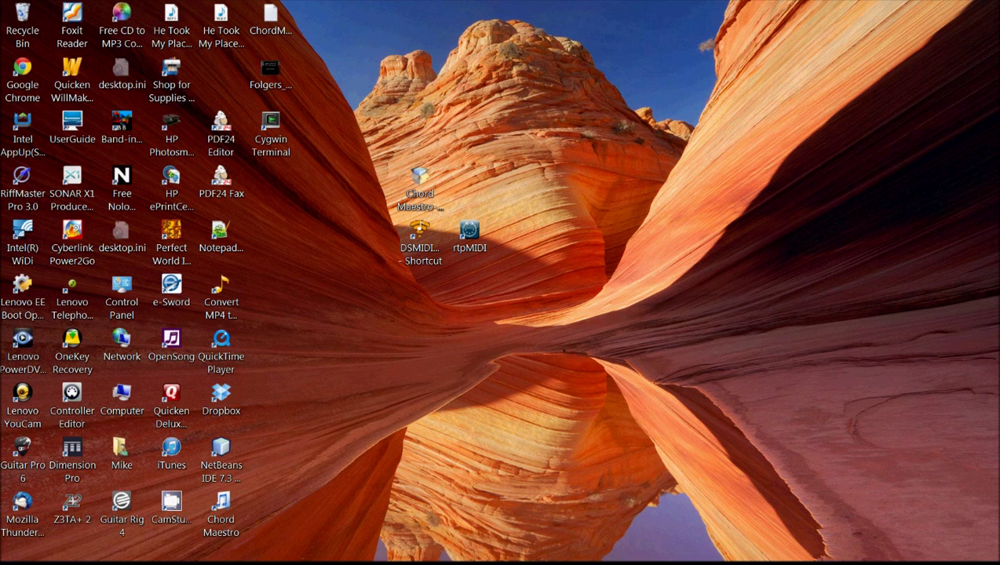
{"action": "left_click", "coordinate": [453, 552]}
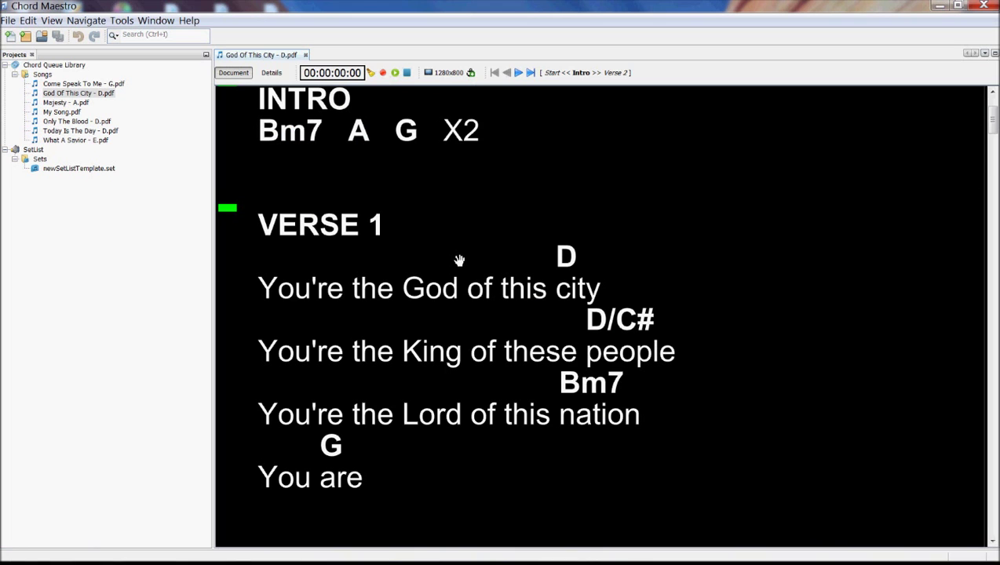